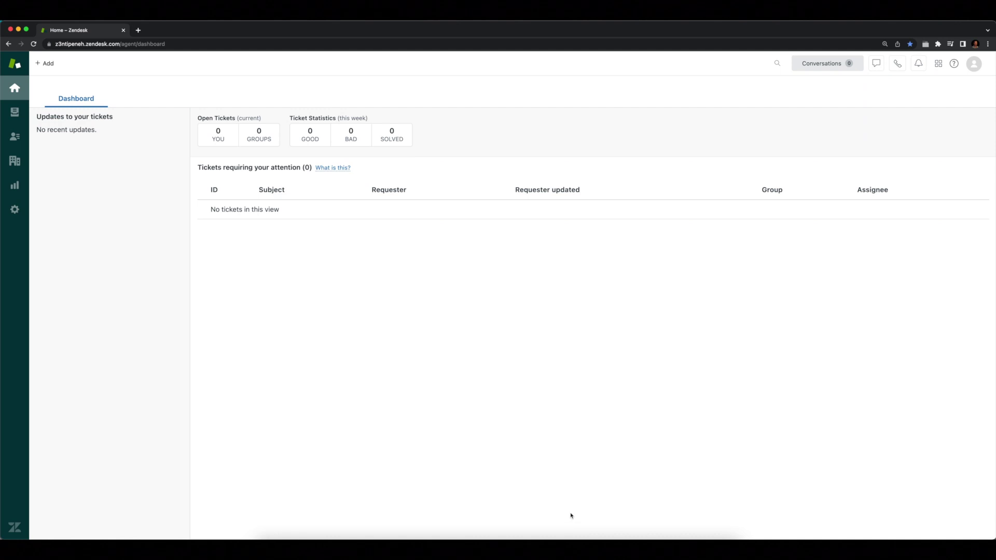
# - Go from the products grid to Admin Center's Webhooks list under Apps and integrations
pyautogui.click(937, 63)
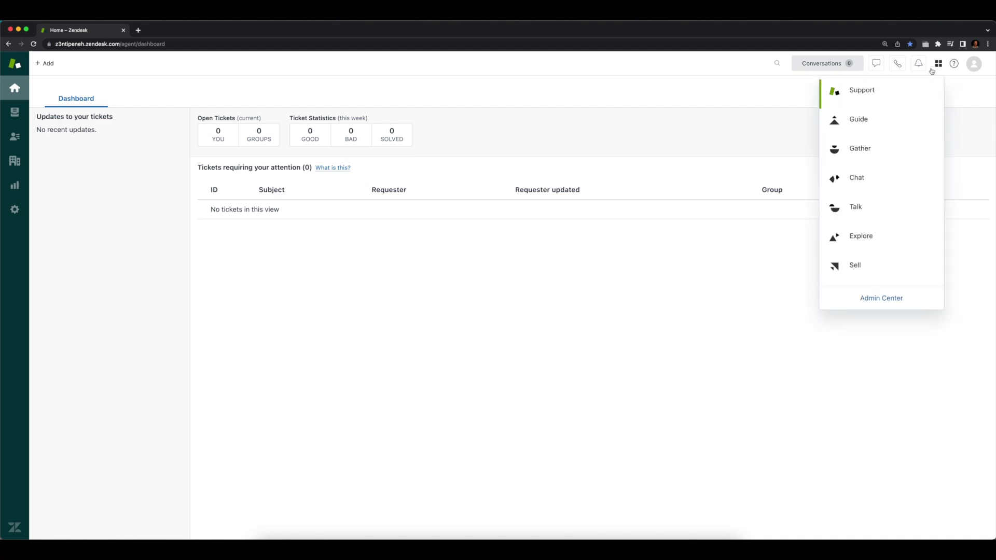
pyautogui.click(873, 297)
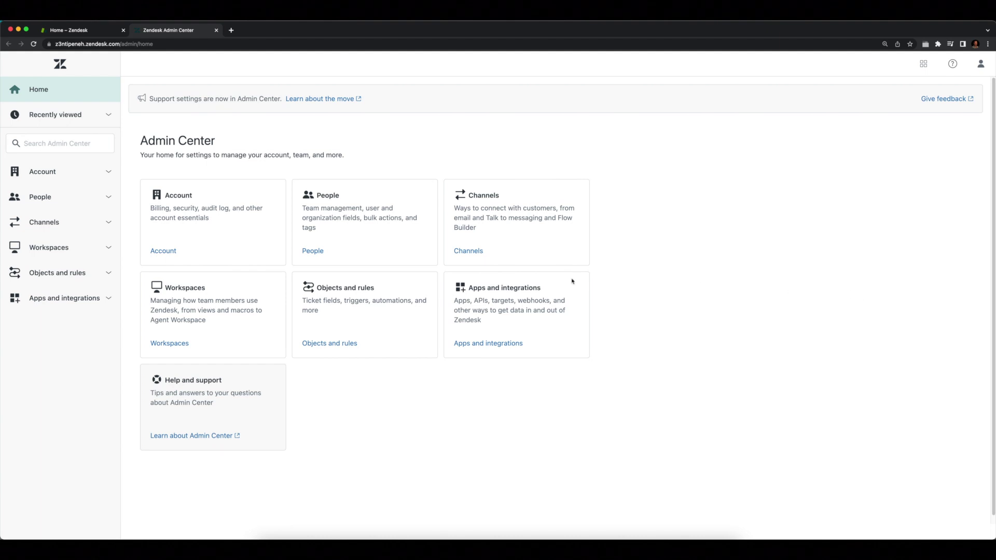
pyautogui.click(105, 303)
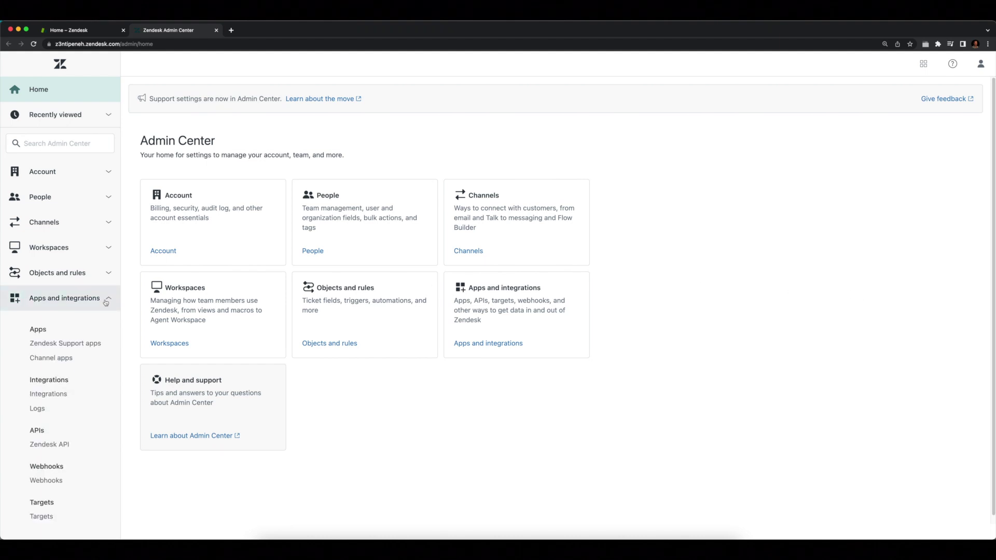
pyautogui.click(64, 481)
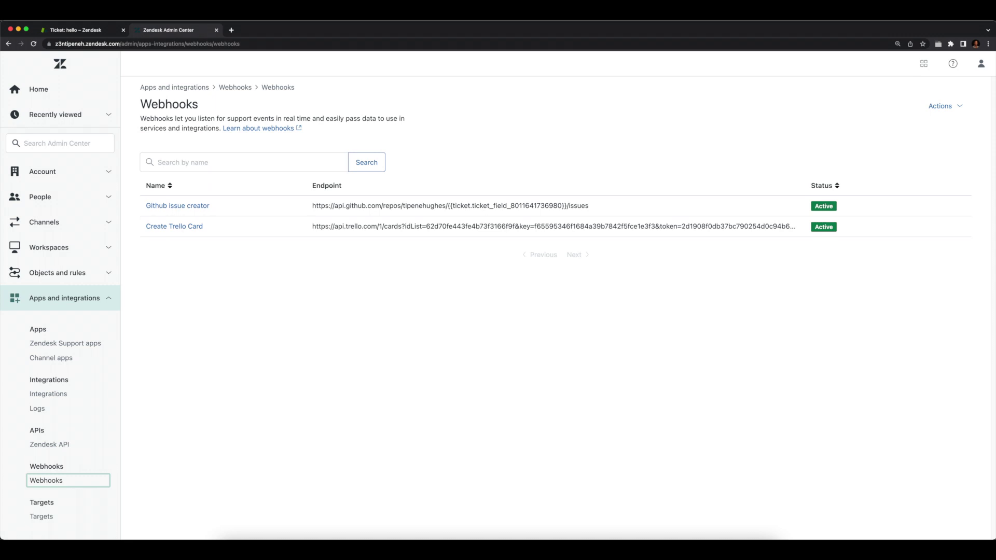
# - Start a new webhook from the Webhooks page's Actions menu
pyautogui.click(938, 112)
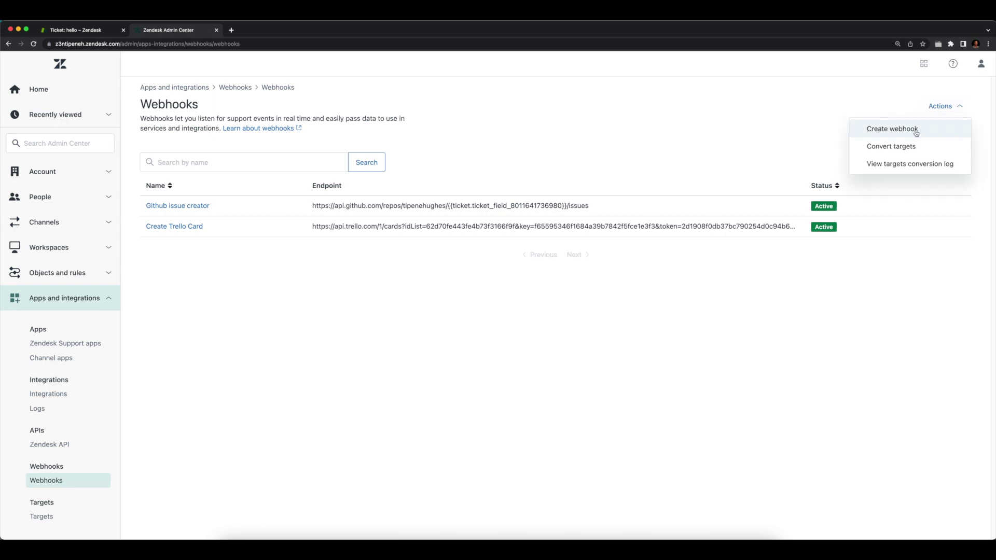
pyautogui.click(916, 133)
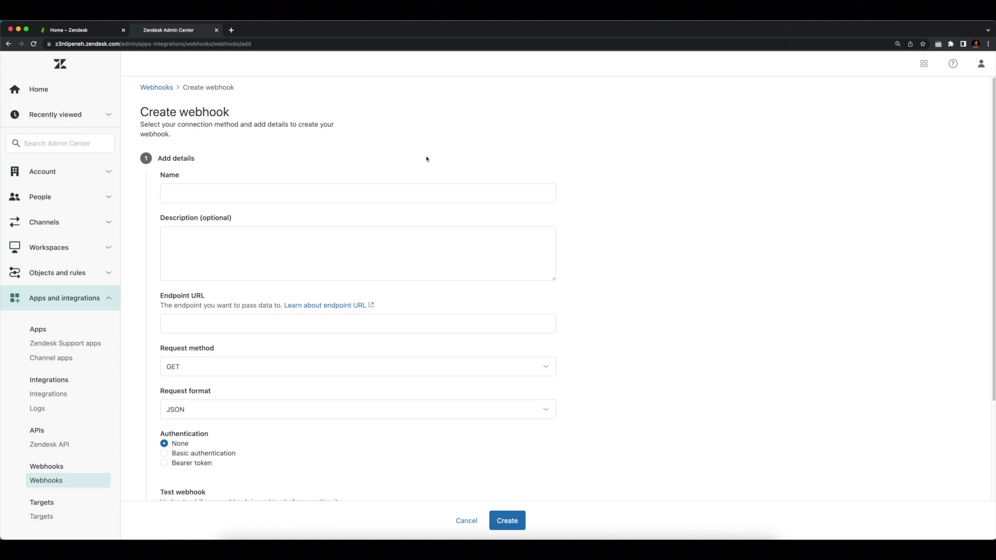
# - Name the webhook 'Create Trello Card', add its Trello description, and paste the Trello cards API URL
pyautogui.click(393, 192)
pyautogui.write('Create Trello Card')
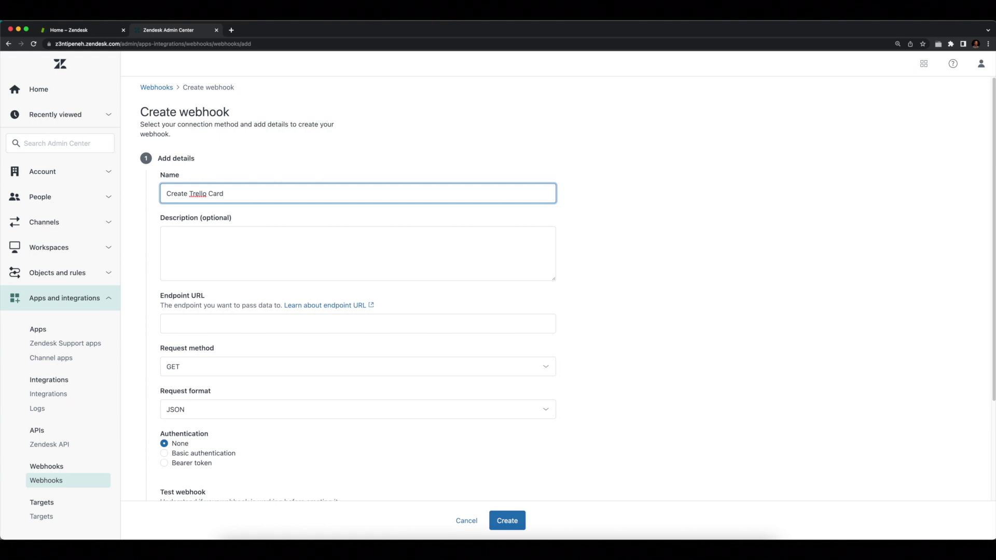
pyautogui.click(366, 244)
pyautogui.write('Creates a card in Trello when a new ticket meets certain conditions')
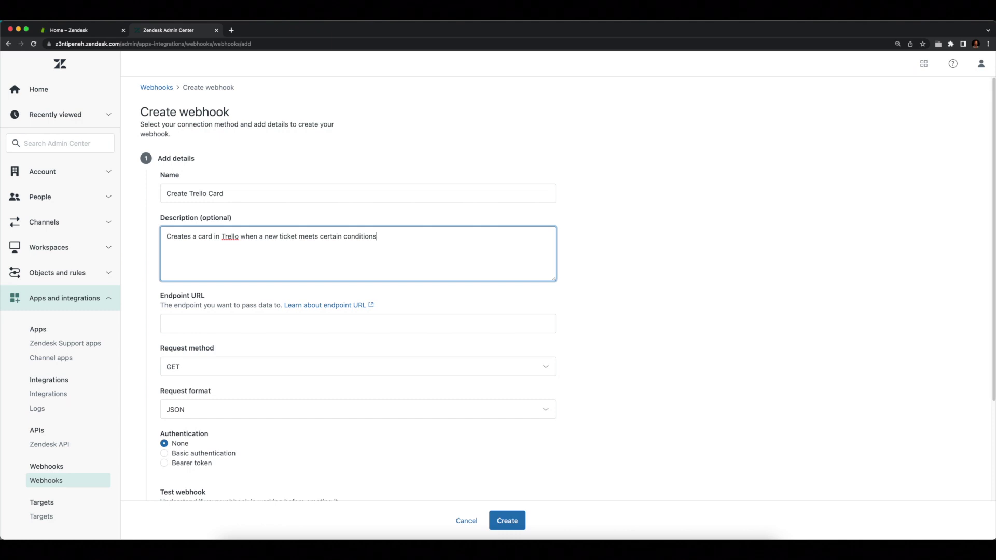
pyautogui.click(275, 321)
pyautogui.press('super+v')
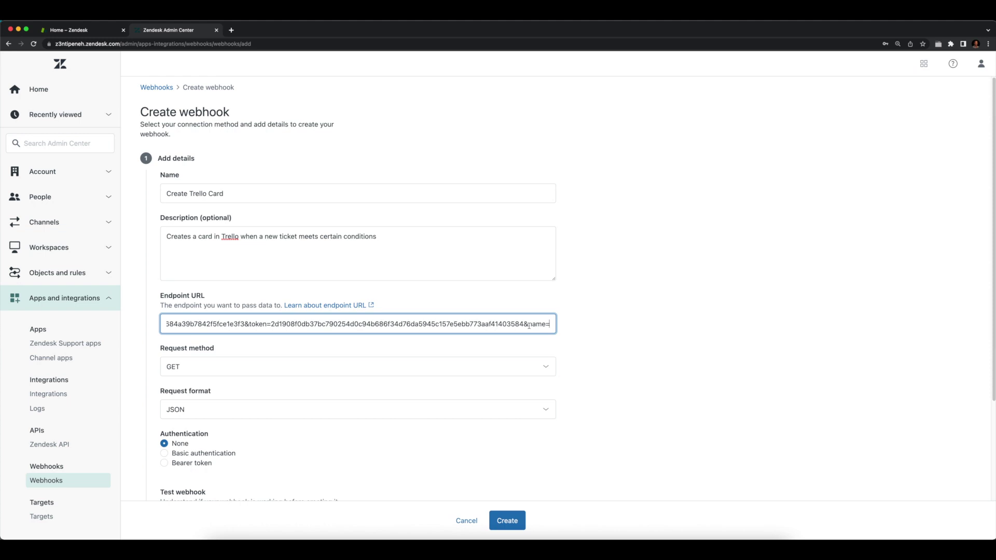
# - Append {{ticket.title}} after name= at the end of the endpoint URL
pyautogui.moveTo(529, 325); pyautogui.dragTo(549, 326)
pyautogui.press('Right')
pyautogui.write('{{')
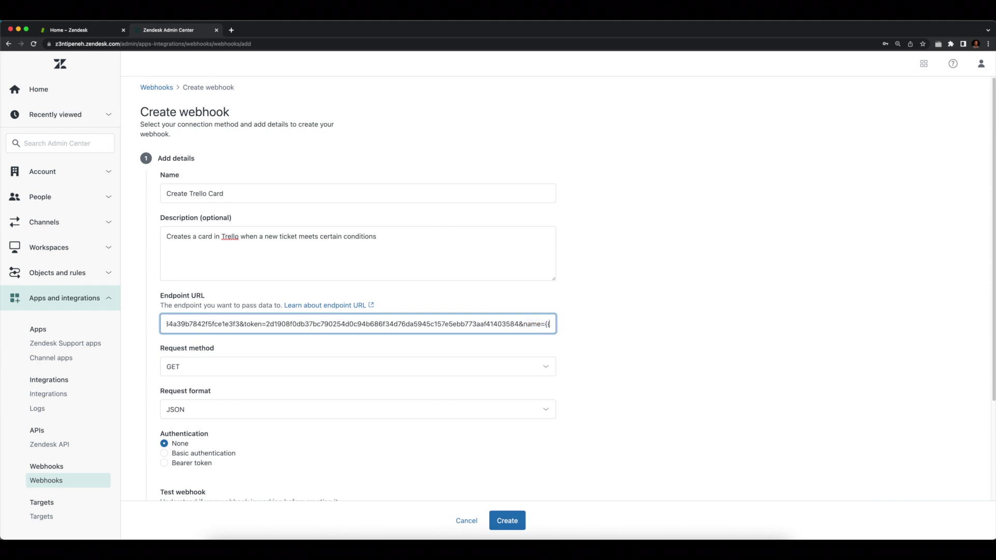
pyautogui.write('ticket.title}}')
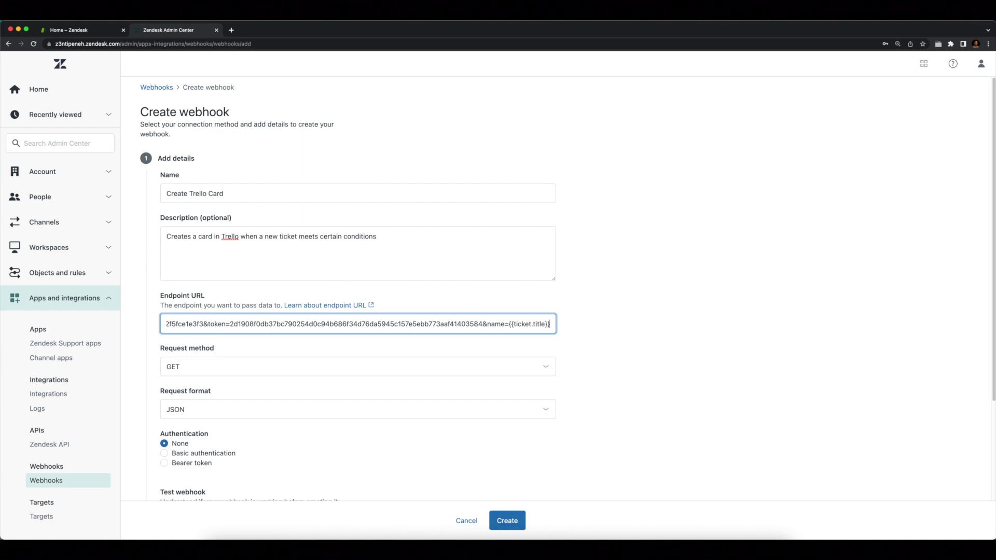
pyautogui.click(269, 365)
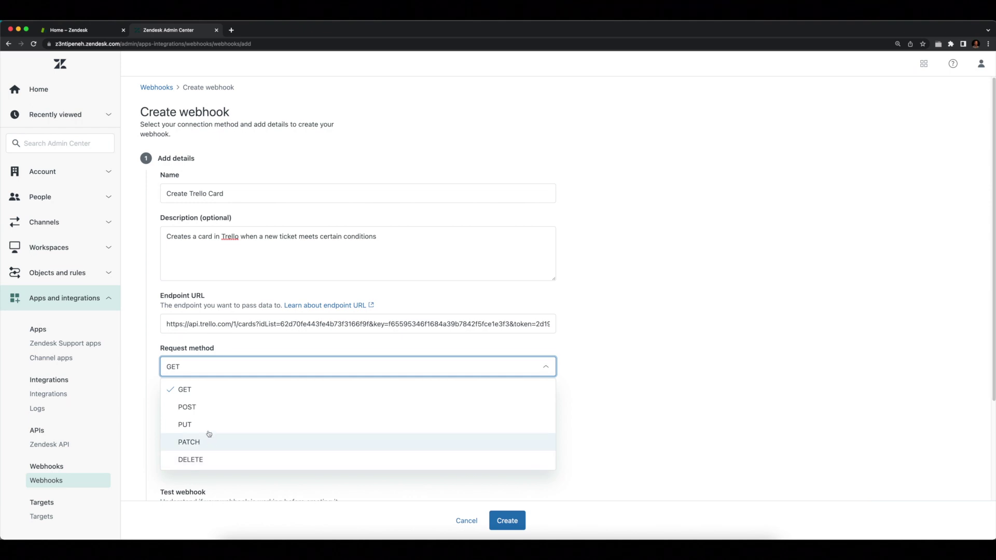
# - Set the request method to POST and keep JSON as the request format
pyautogui.click(204, 406)
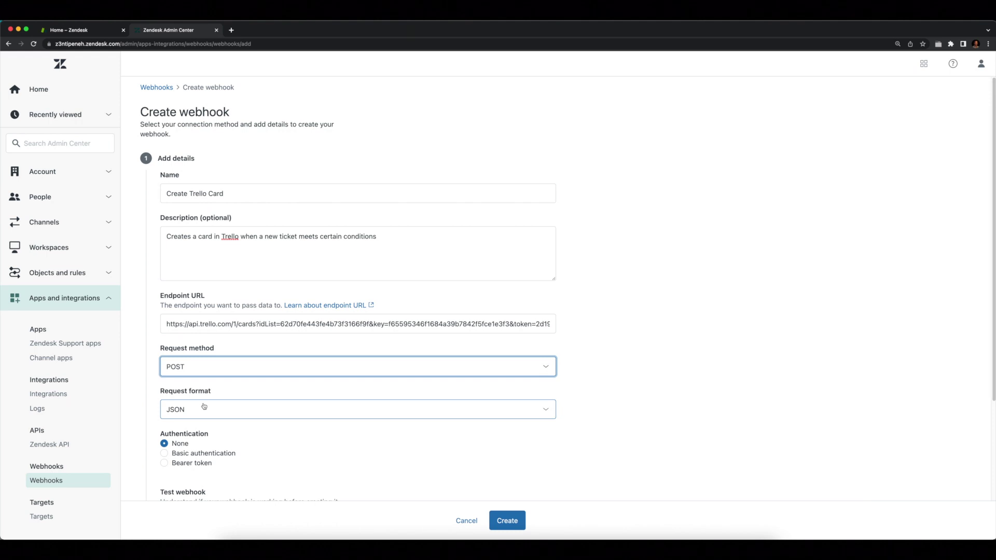
pyautogui.click(205, 407)
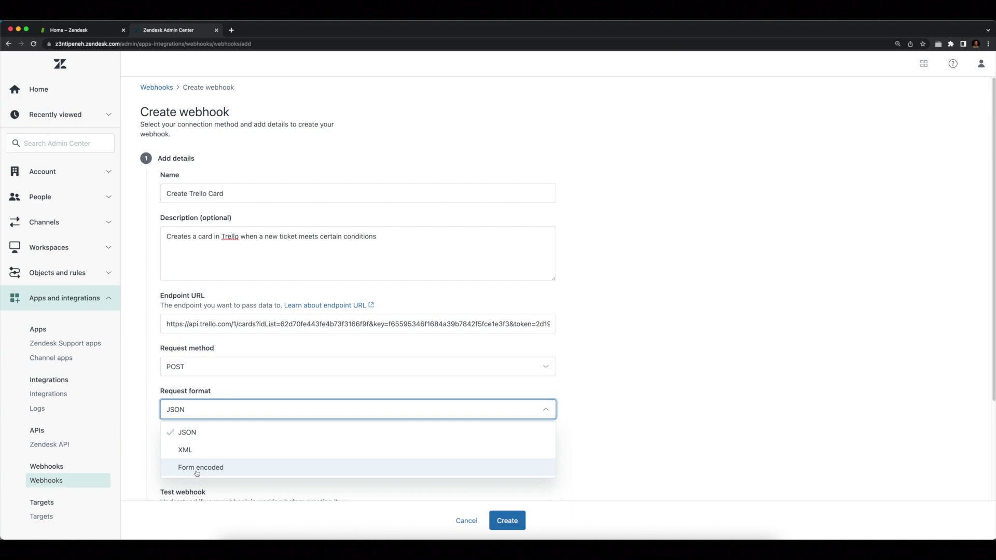
pyautogui.click(193, 432)
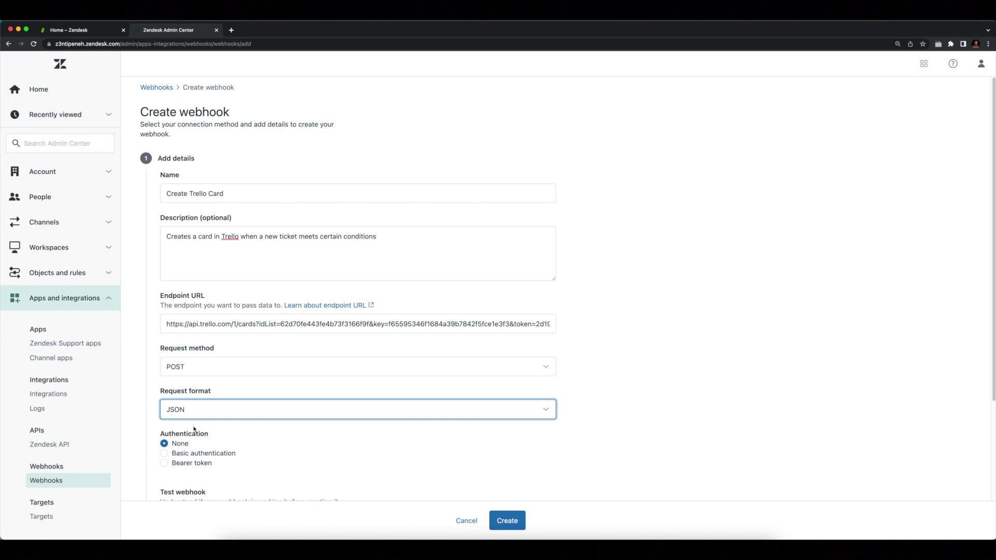
pyautogui.scroll(-1, 194, 430)
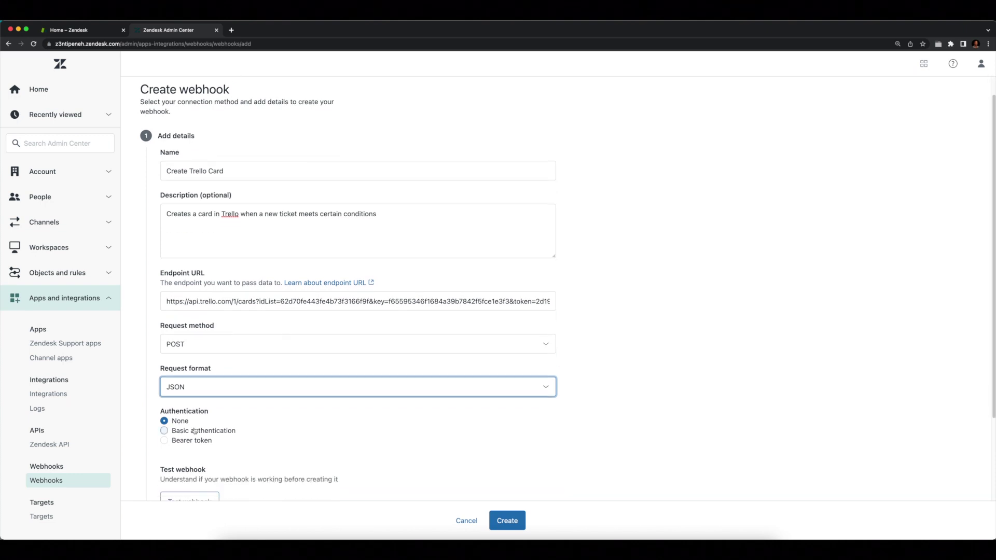
pyautogui.click(194, 431)
pyautogui.scroll(-3, 195, 431)
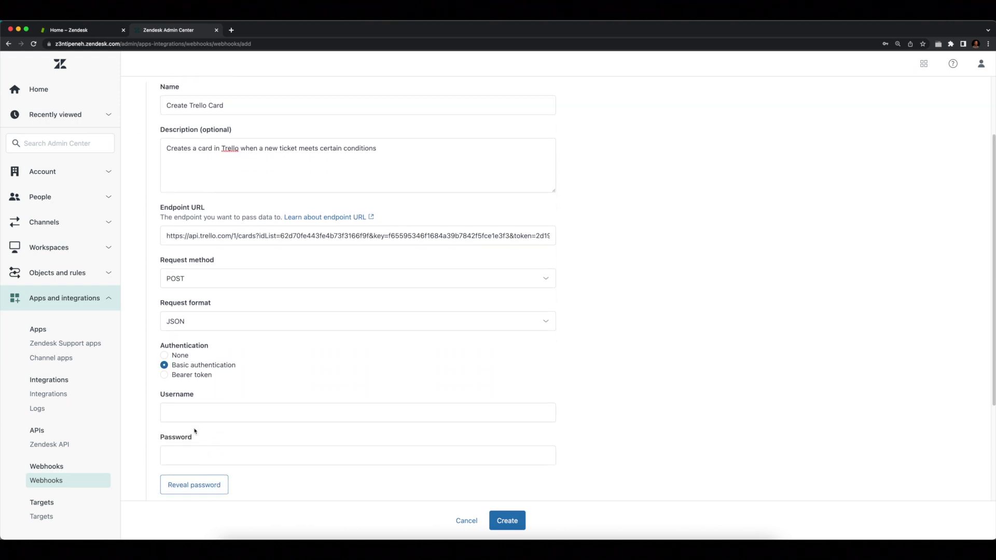
pyautogui.click(192, 375)
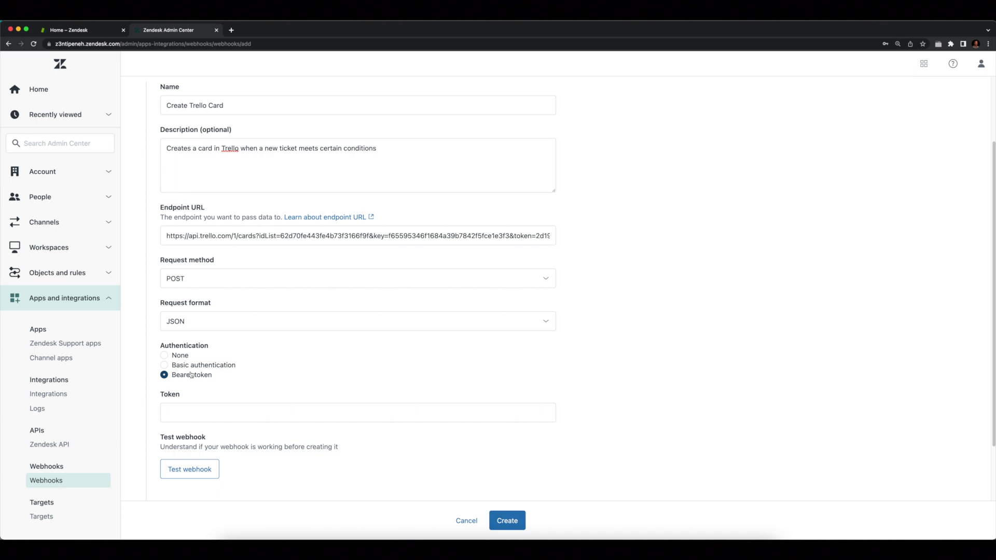
pyautogui.click(182, 356)
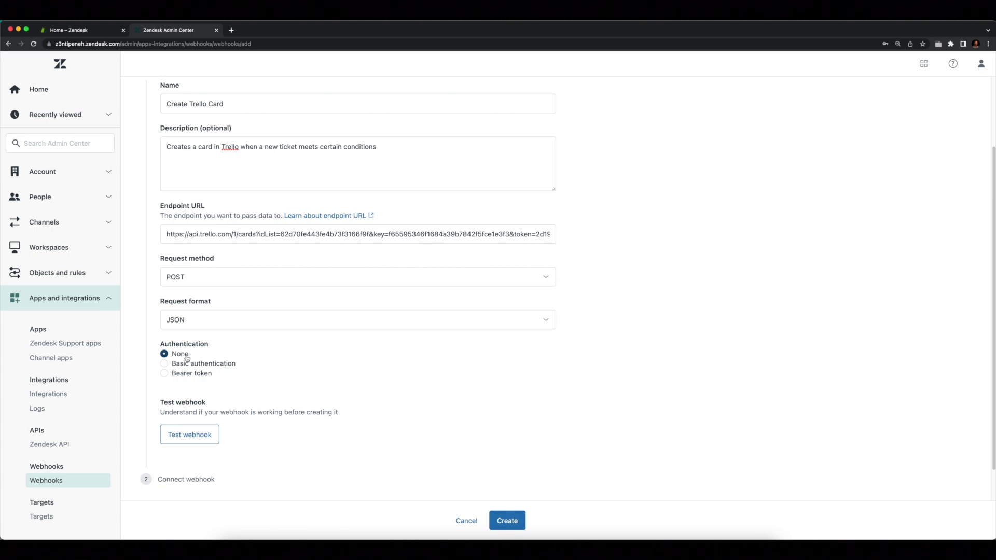
# - Open the Test webhook panel, try Custom test, then return to the Sample Support ticket source
pyautogui.click(189, 440)
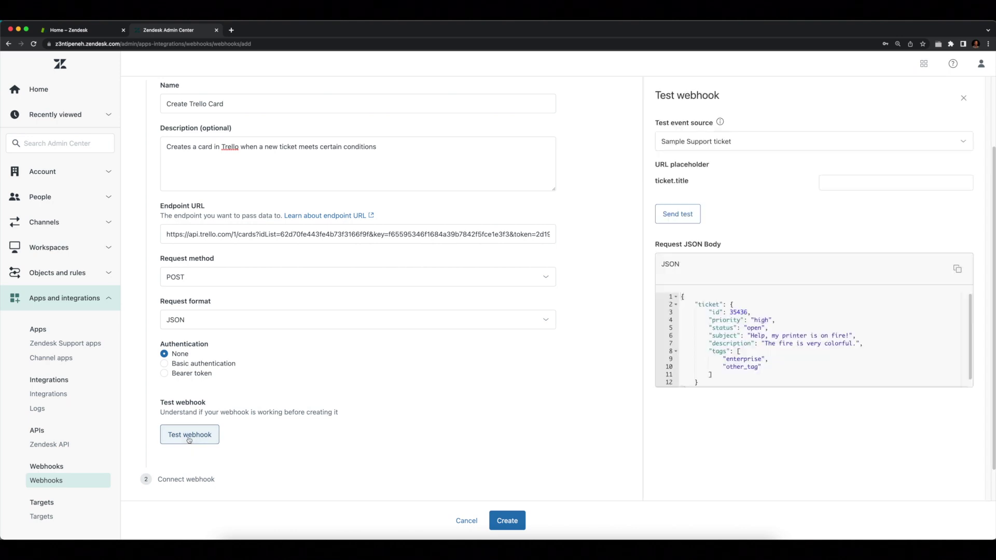
pyautogui.click(806, 151)
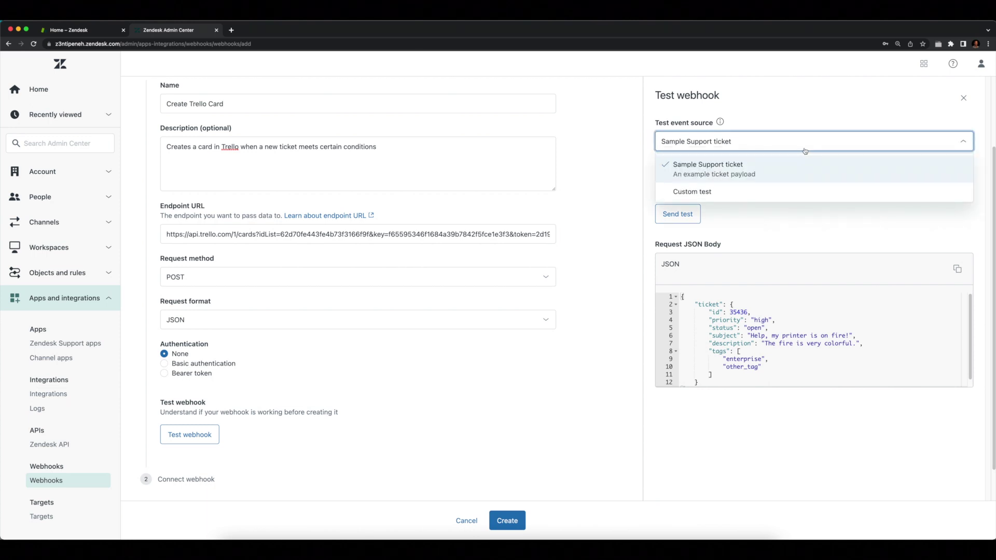
pyautogui.click(735, 196)
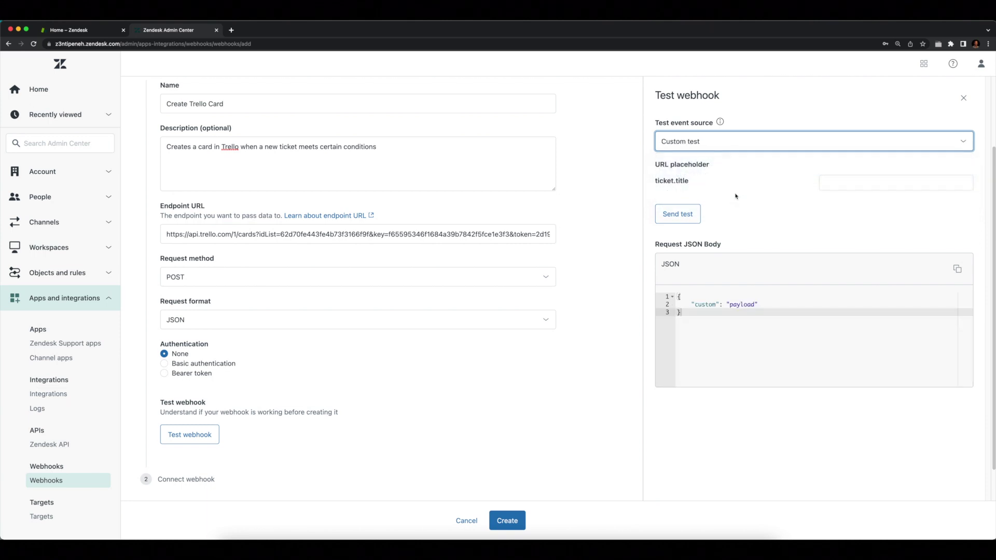
pyautogui.click(776, 145)
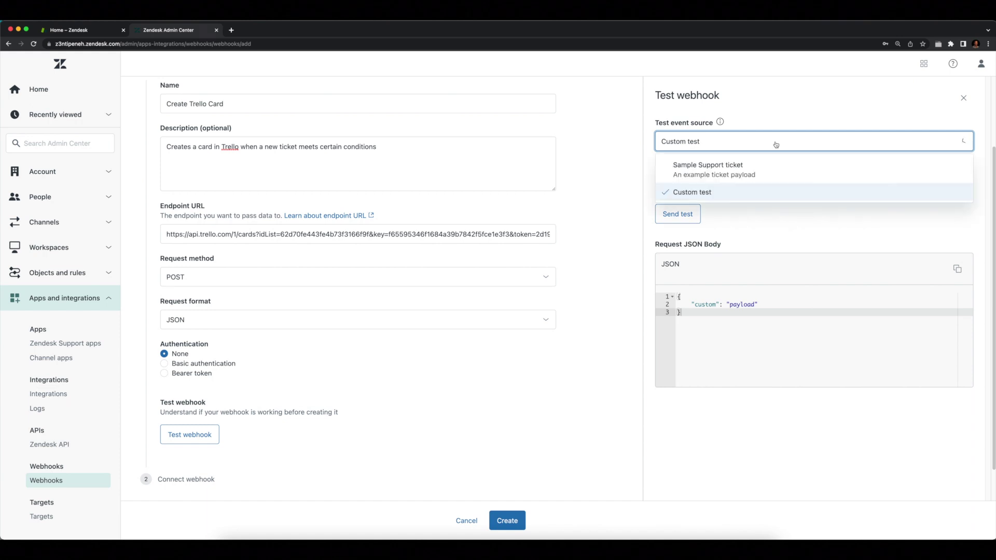
pyautogui.click(750, 168)
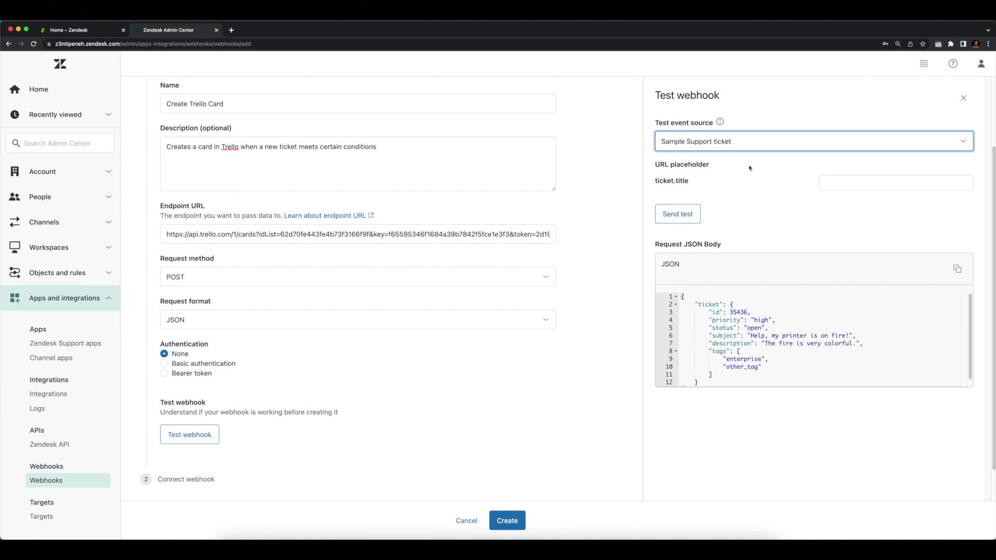
# - Send a test with ticket.title 'trelloTest' and open the resulting card on the Trello board
pyautogui.click(825, 183)
pyautogui.write('tr')
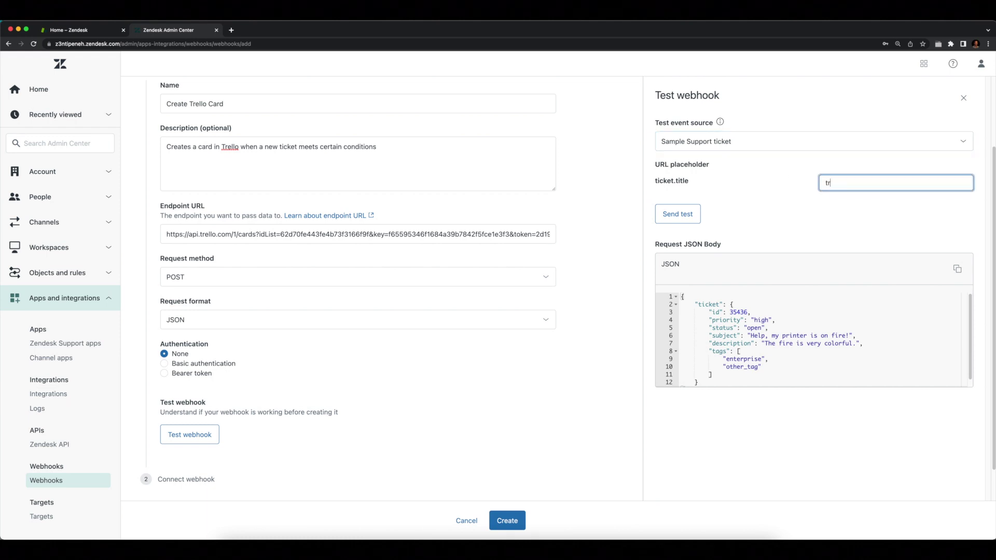
pyautogui.write('elloTest')
pyautogui.click(685, 215)
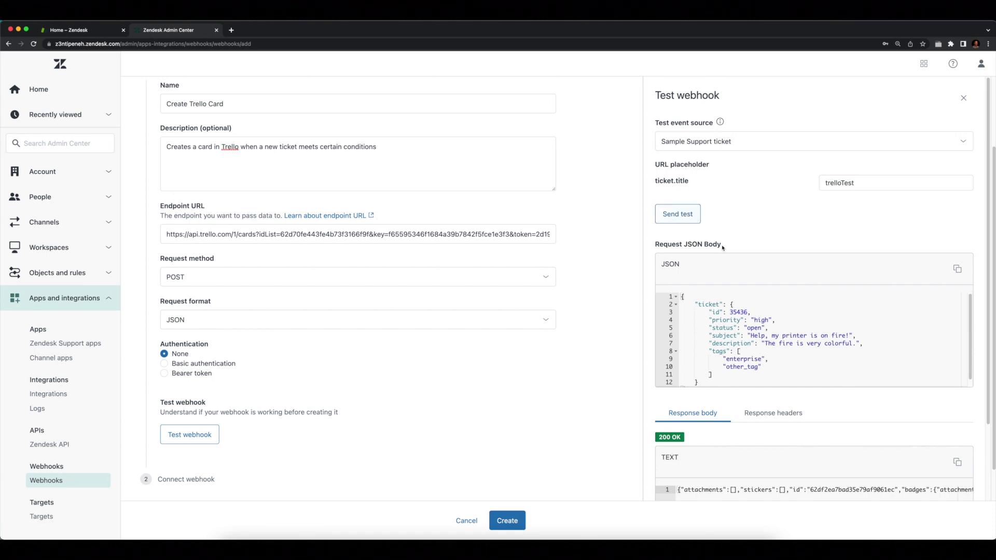
pyautogui.scroll(-2, 748, 393)
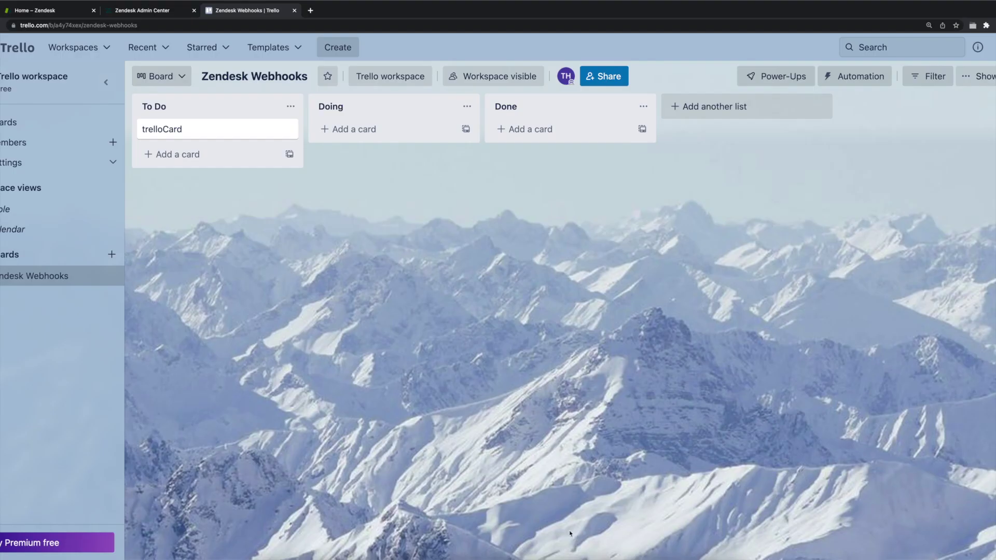
pyautogui.click(243, 132)
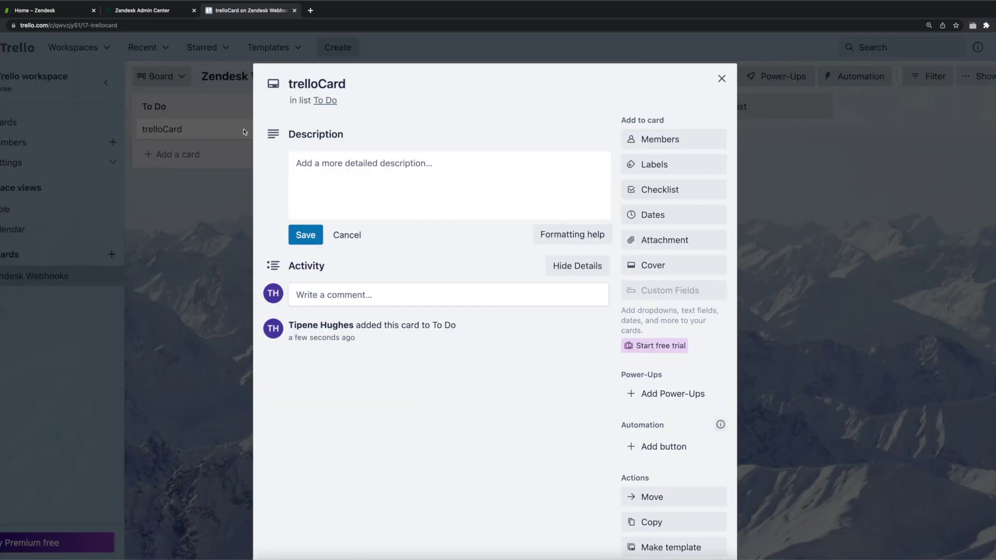
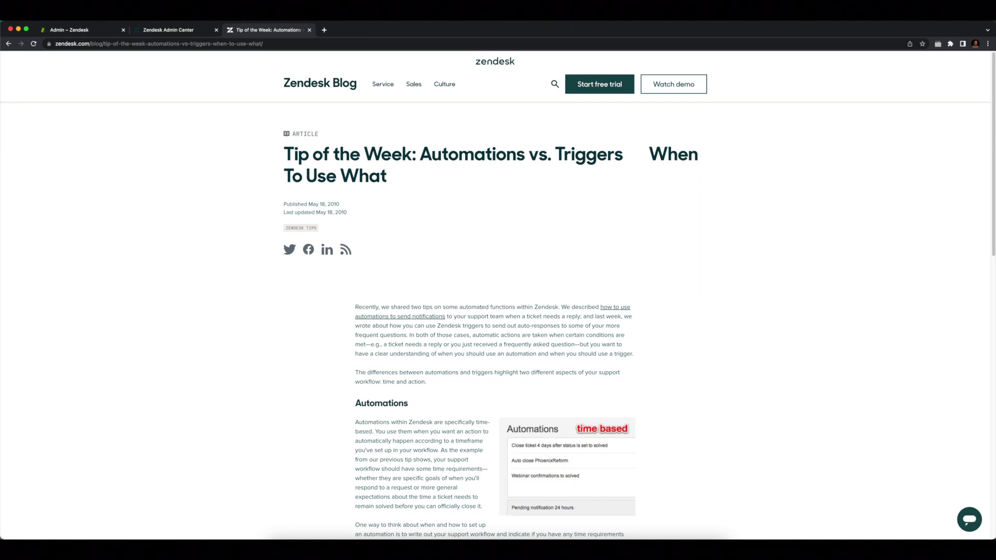
# - Scroll through the blog article's Automations and Triggers sections
pyautogui.scroll(-2, 495, 295)
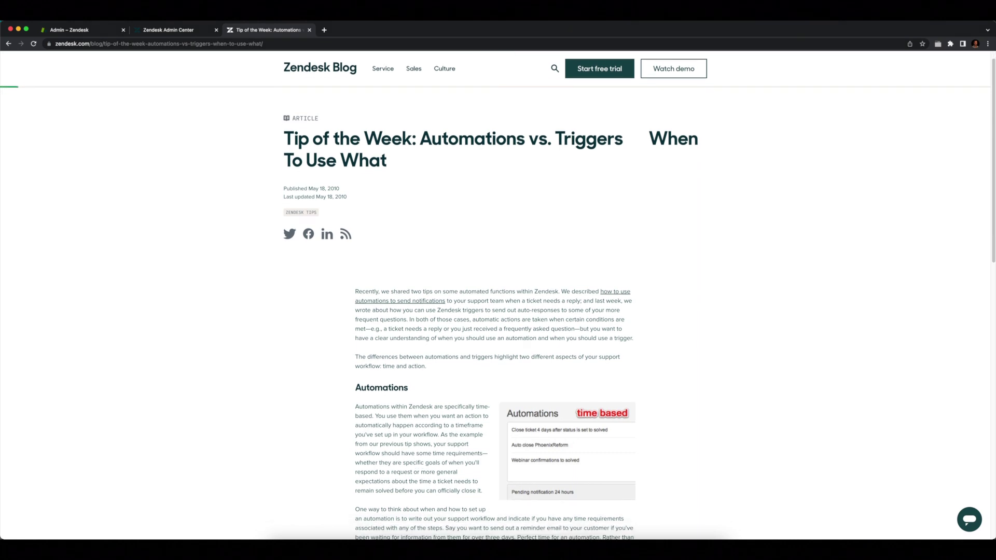
pyautogui.scroll(-2, 494, 296)
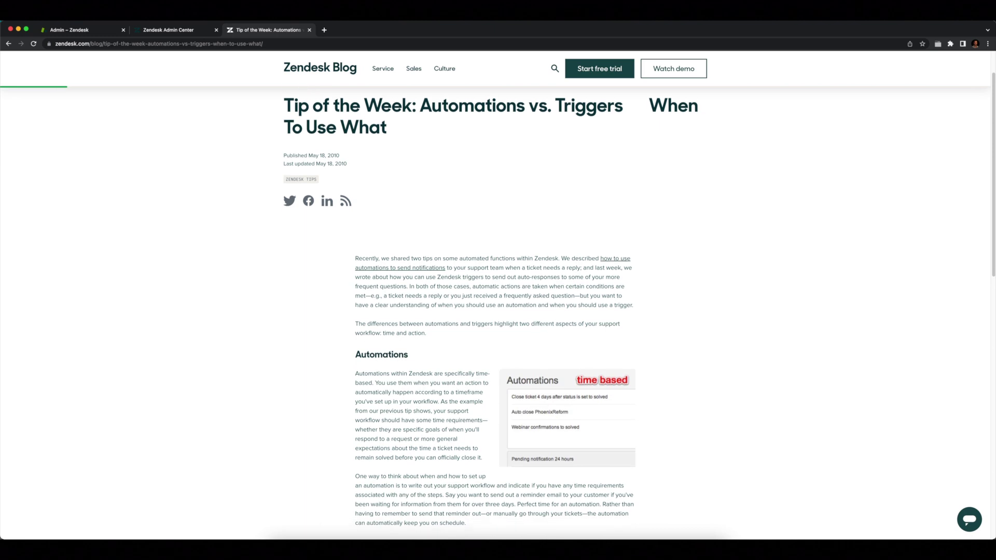
pyautogui.scroll(-2, 495, 295)
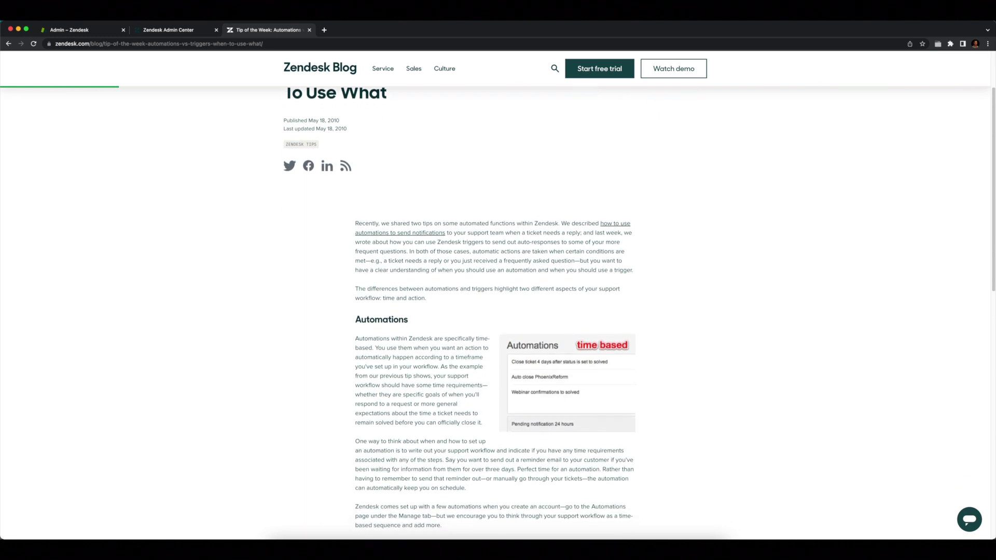
pyautogui.scroll(-2, 495, 296)
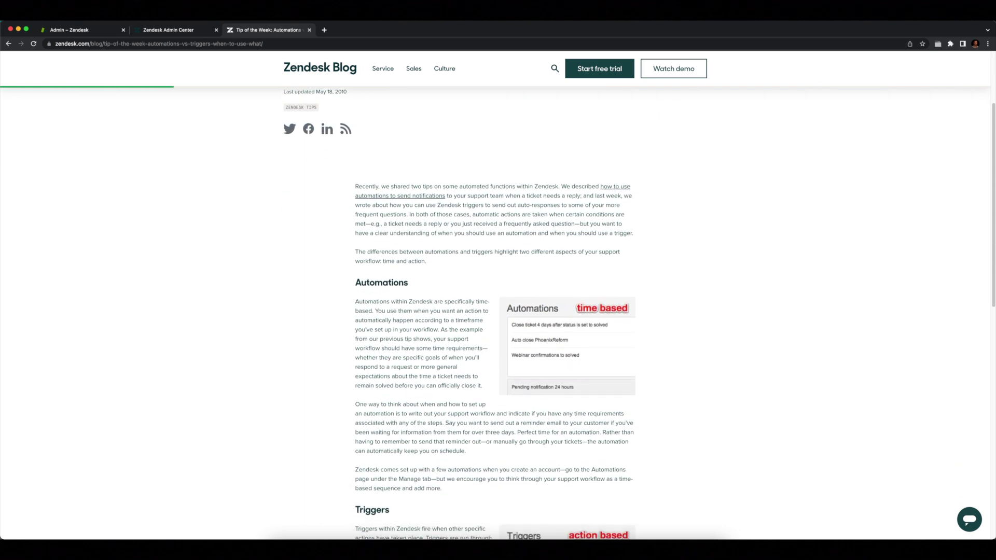
pyautogui.scroll(-2, 495, 296)
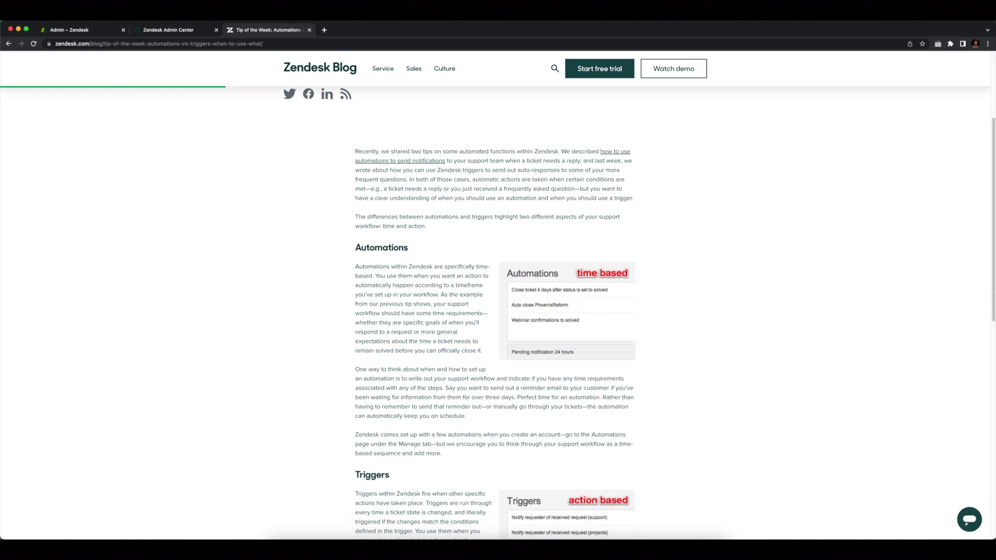
pyautogui.scroll(-2, 494, 296)
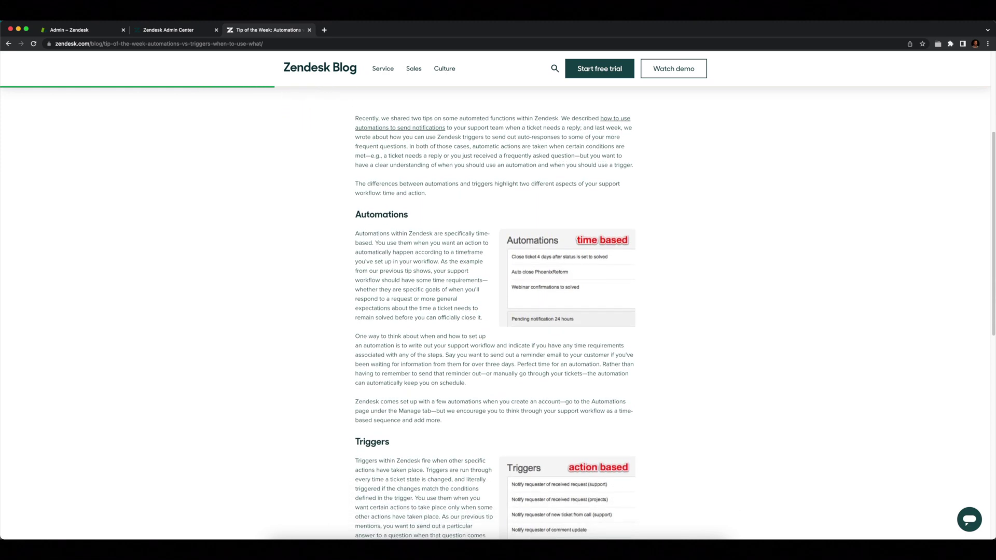
pyautogui.scroll(-2, 495, 296)
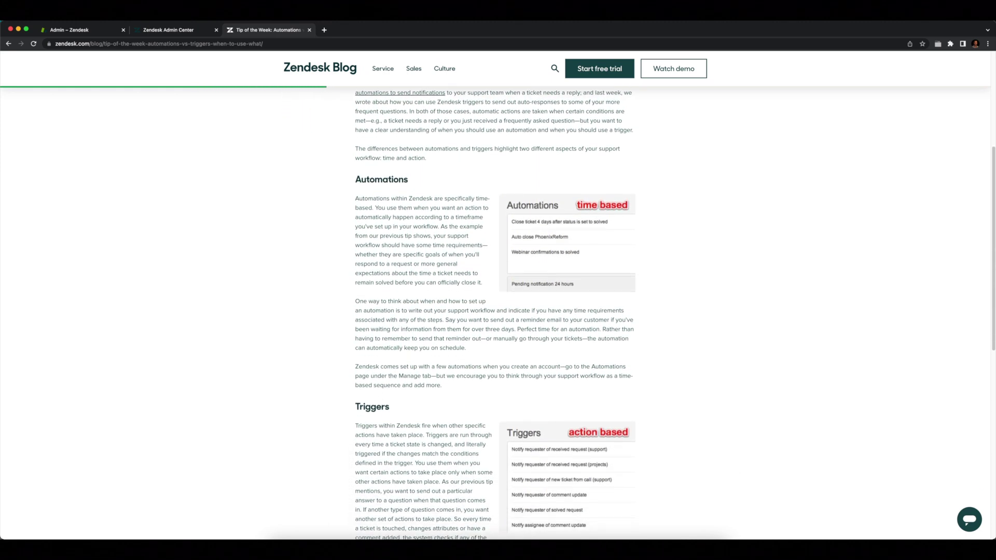
pyautogui.scroll(-2, 494, 295)
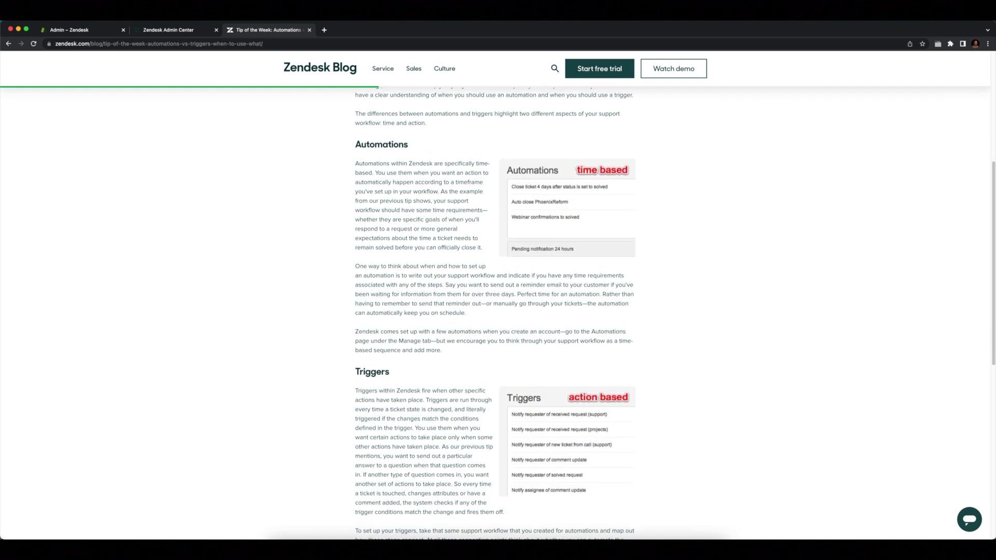
pyautogui.scroll(-2, 495, 295)
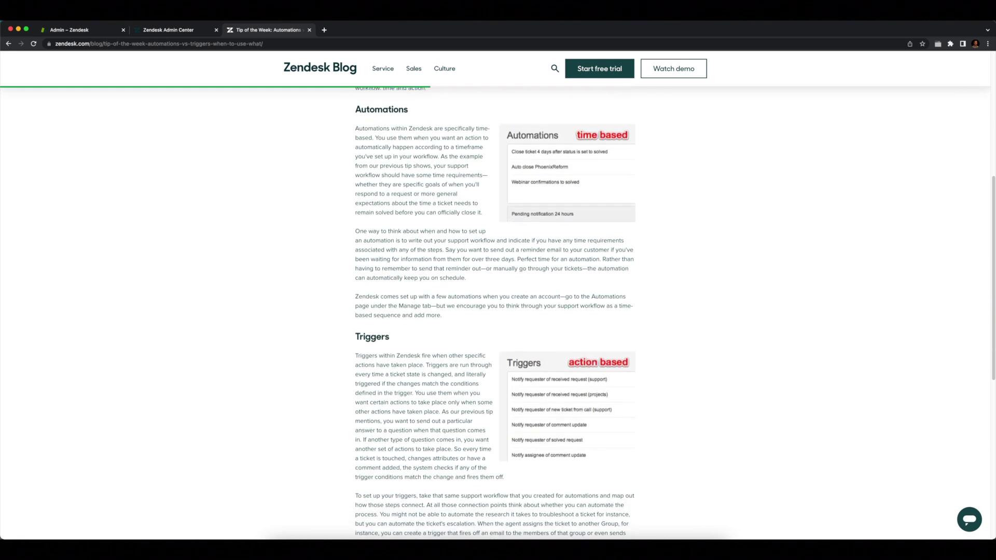
pyautogui.scroll(-2, 495, 296)
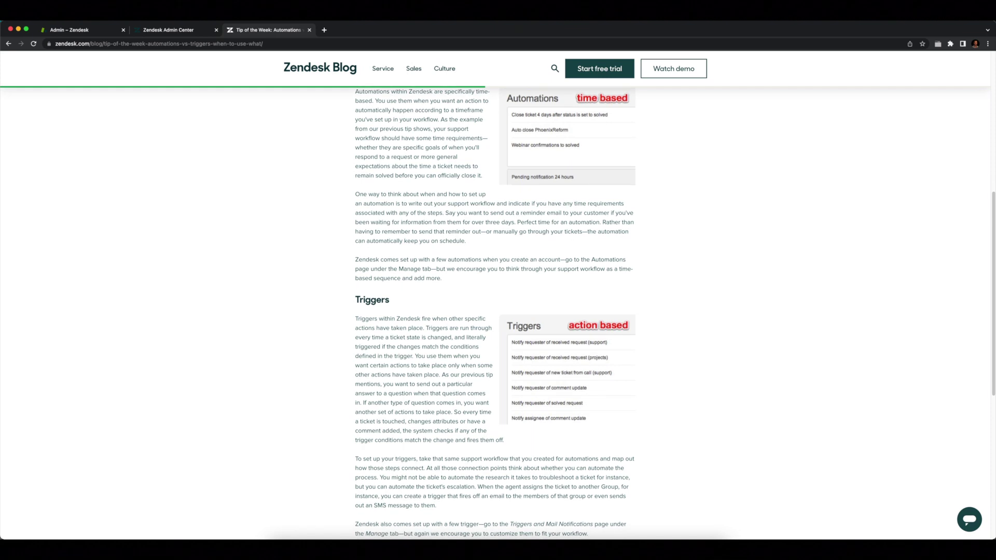
pyautogui.scroll(-1, 495, 296)
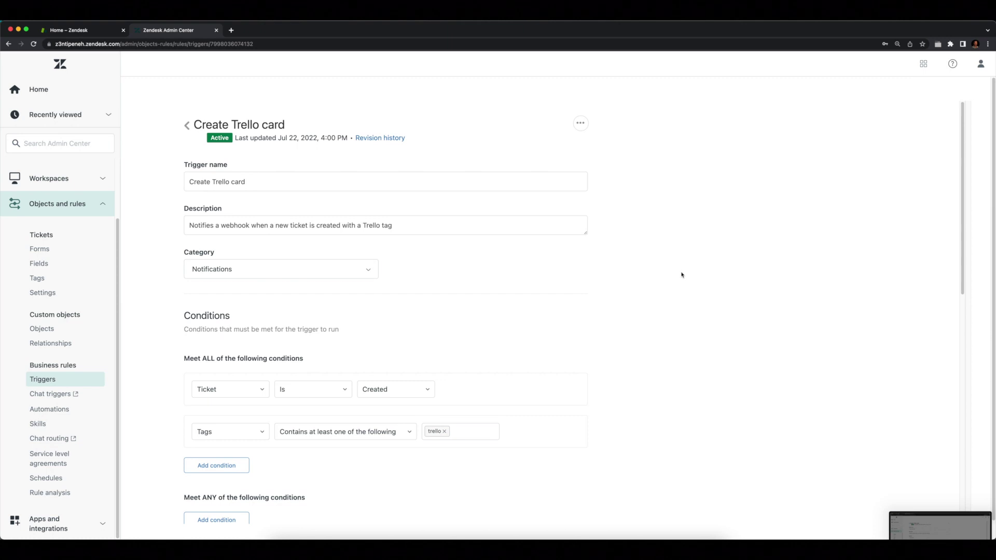
# - Check that the trigger's action notifies the Create Trello Card webhook, then return to agent home
pyautogui.scroll(-8, 681, 274)
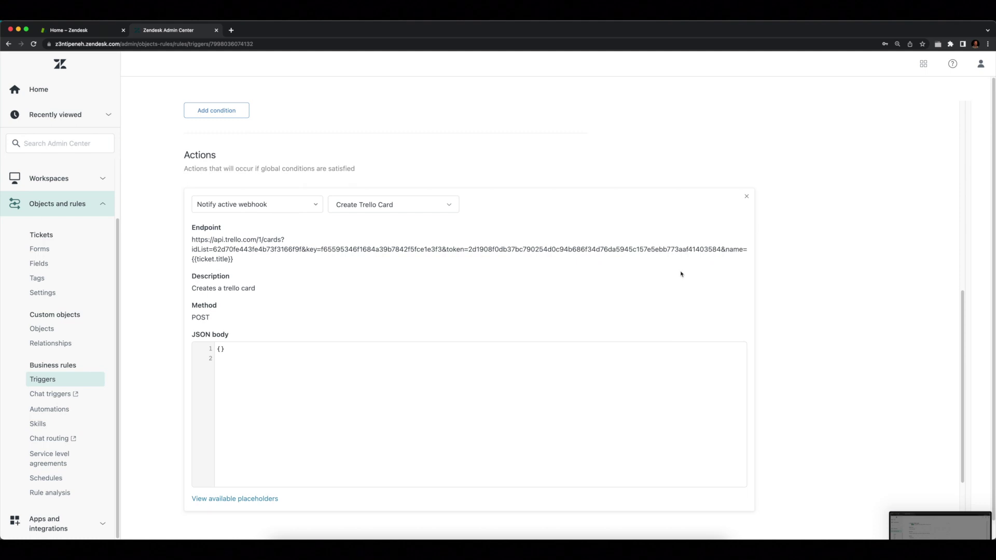
pyautogui.click(104, 30)
# - Submit ticket 'New Trello ticket' with reply 'Let's test our webhook!' and tag trello
pyautogui.click(56, 65)
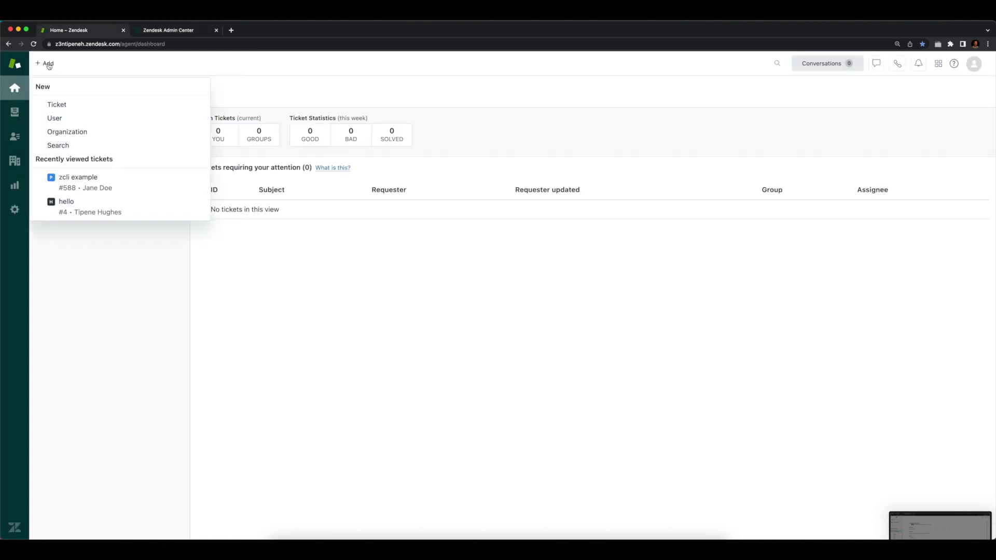
pyautogui.click(55, 102)
pyautogui.click(254, 113)
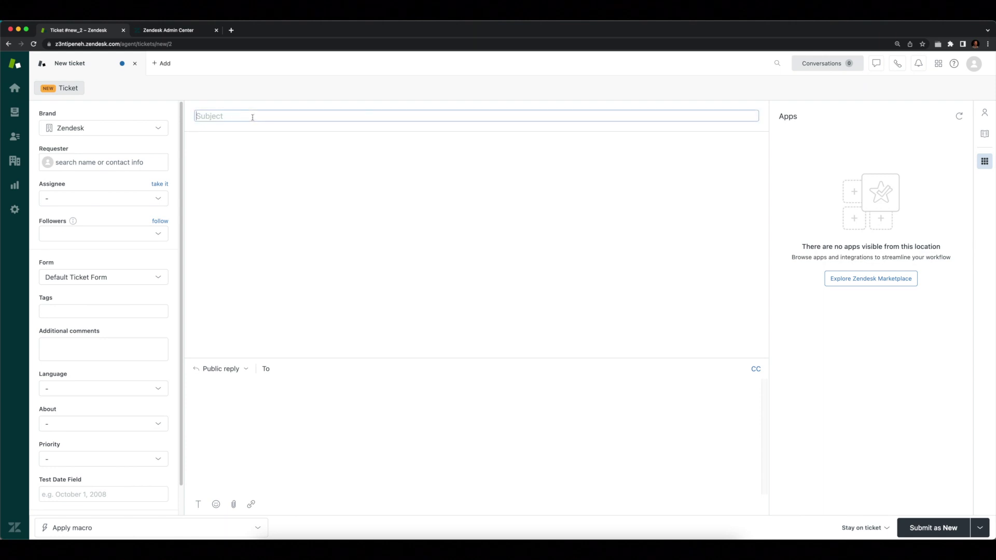
pyautogui.write('New Trello ticket')
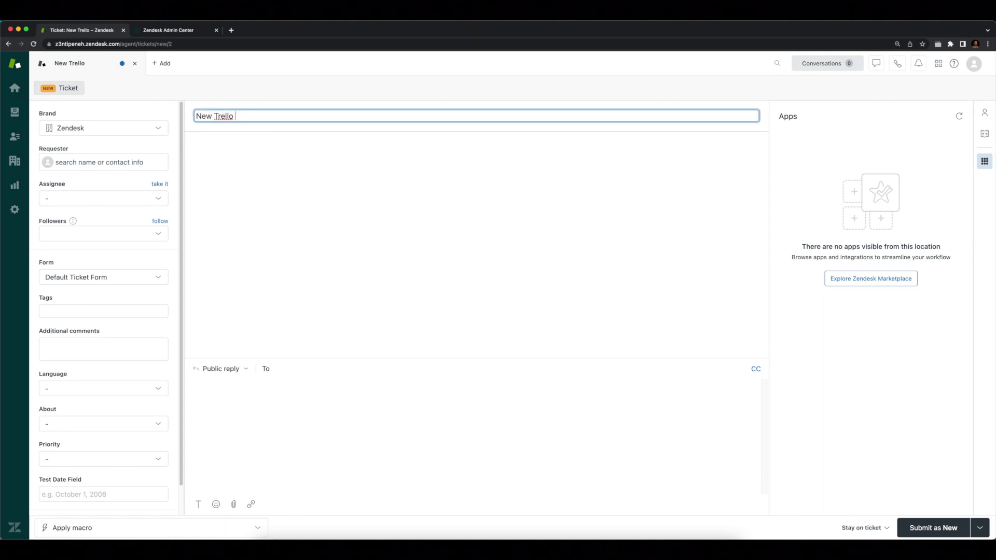
pyautogui.click(238, 393)
pyautogui.write("Let's test our webhook!")
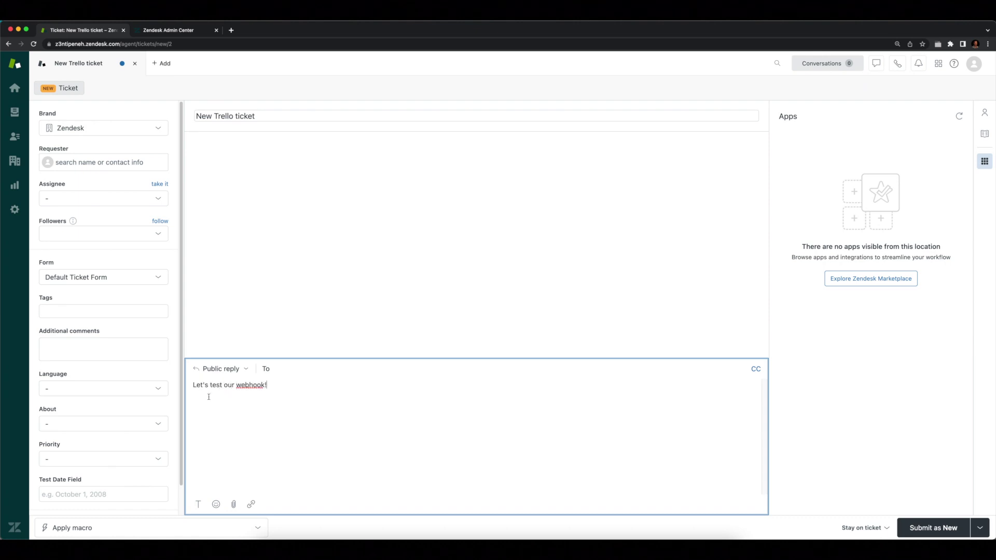
pyautogui.click(113, 312)
pyautogui.write('trello')
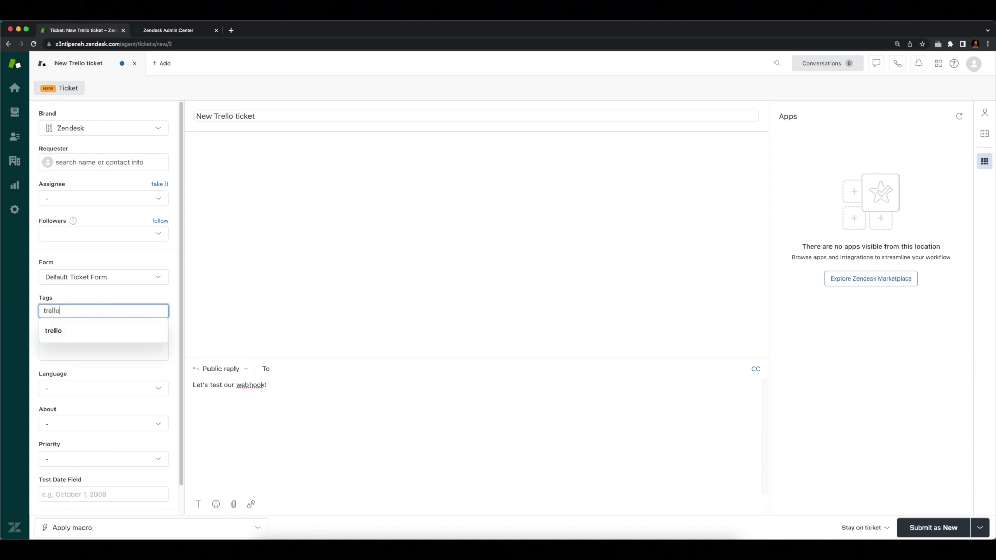
pyautogui.press('Return')
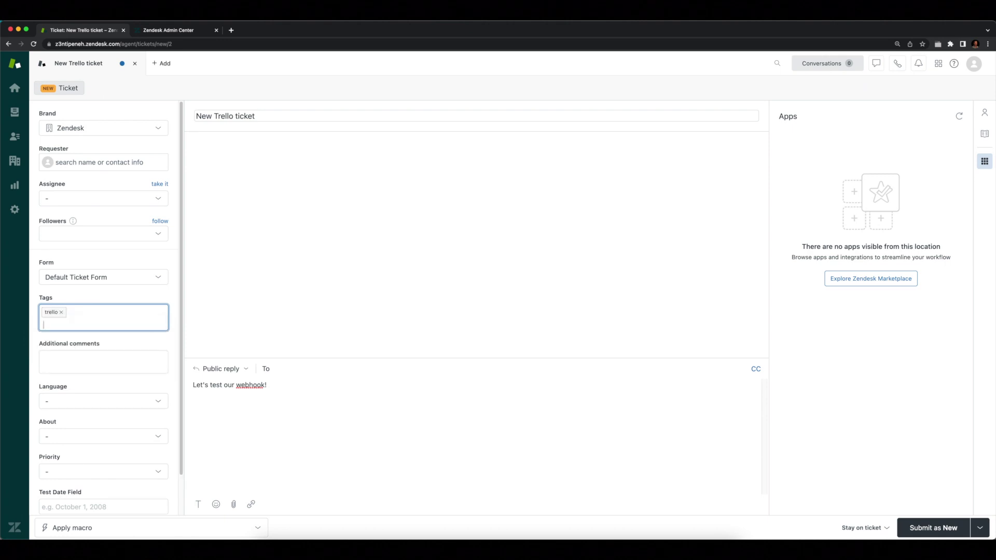
pyautogui.click(962, 528)
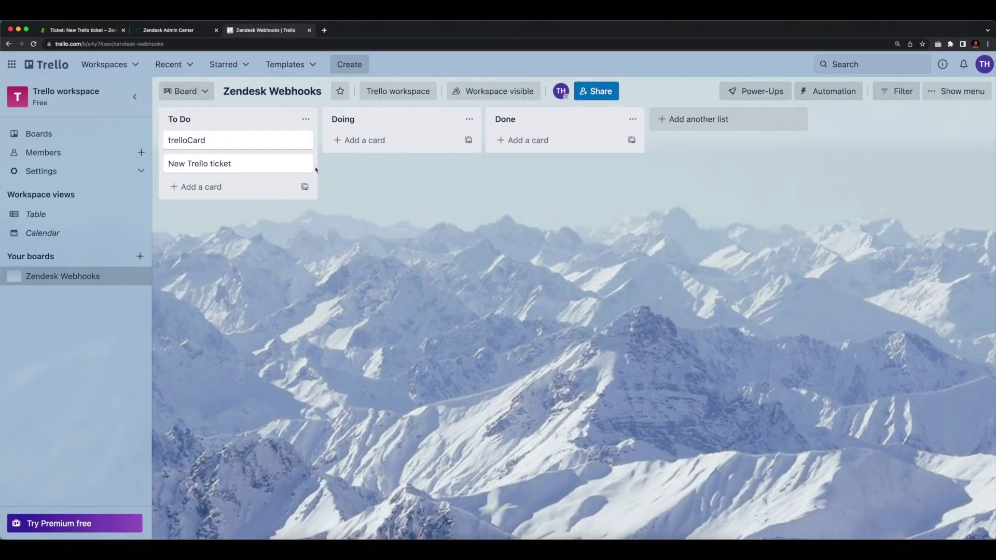
# - Open the webhook-created 'New Trello ticket' card in Trello's To Do list
pyautogui.click(304, 163)
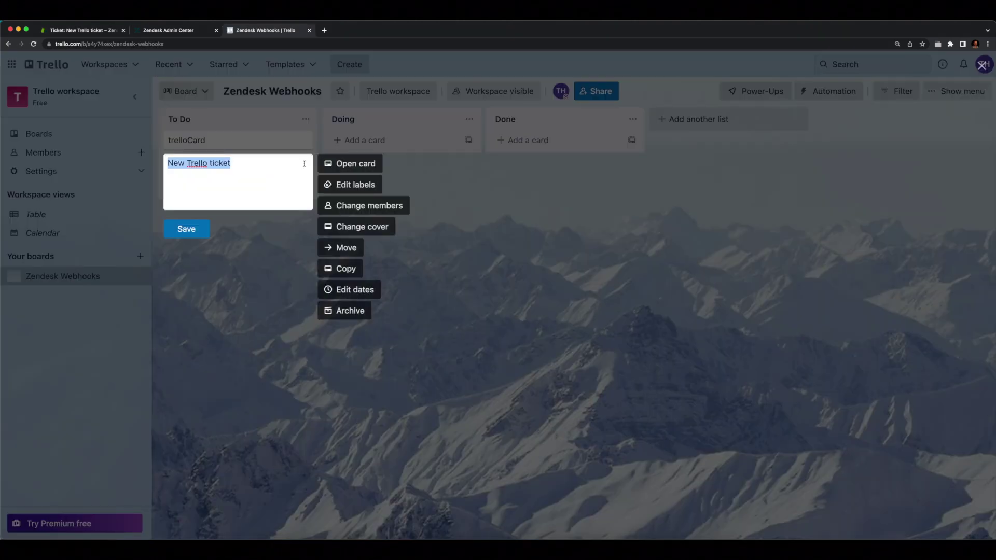
pyautogui.click(322, 164)
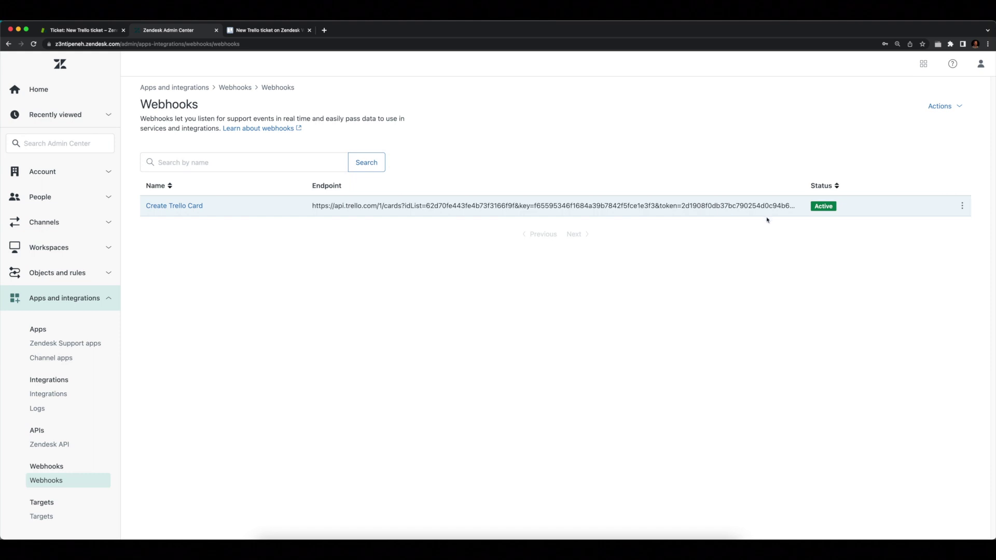
# - View the Create Trello Card webhook's details, event subscription and activity log
pyautogui.click(961, 206)
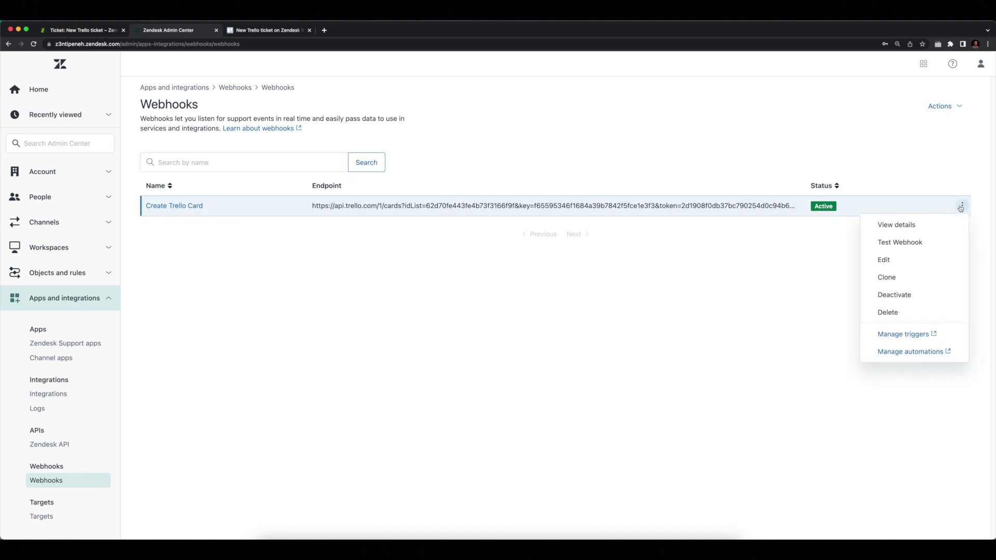
pyautogui.click(902, 223)
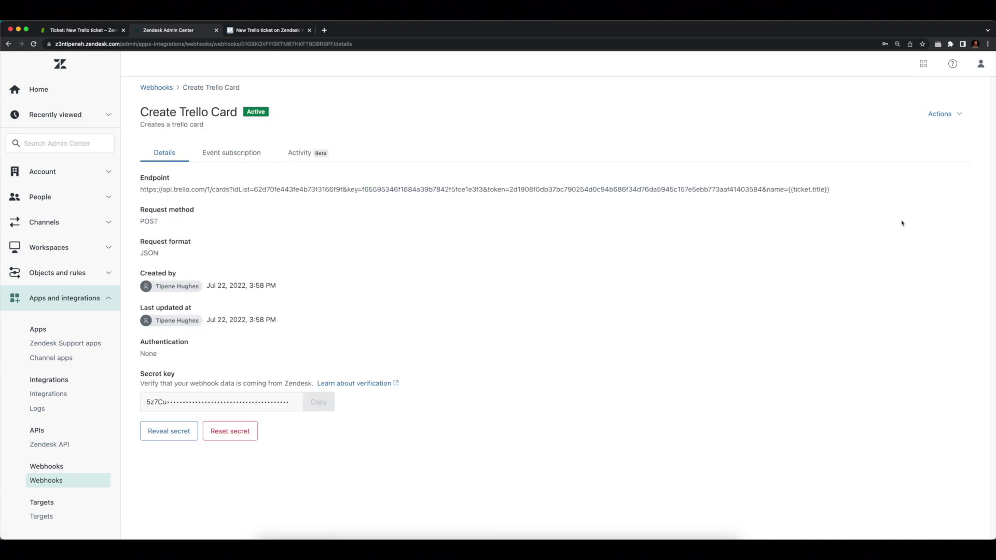
pyautogui.click(256, 156)
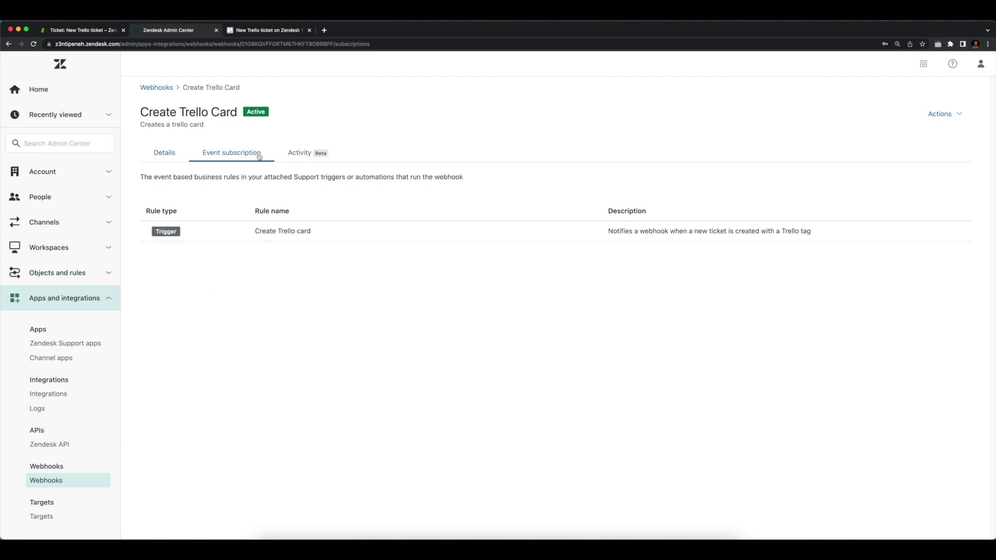
pyautogui.click(295, 154)
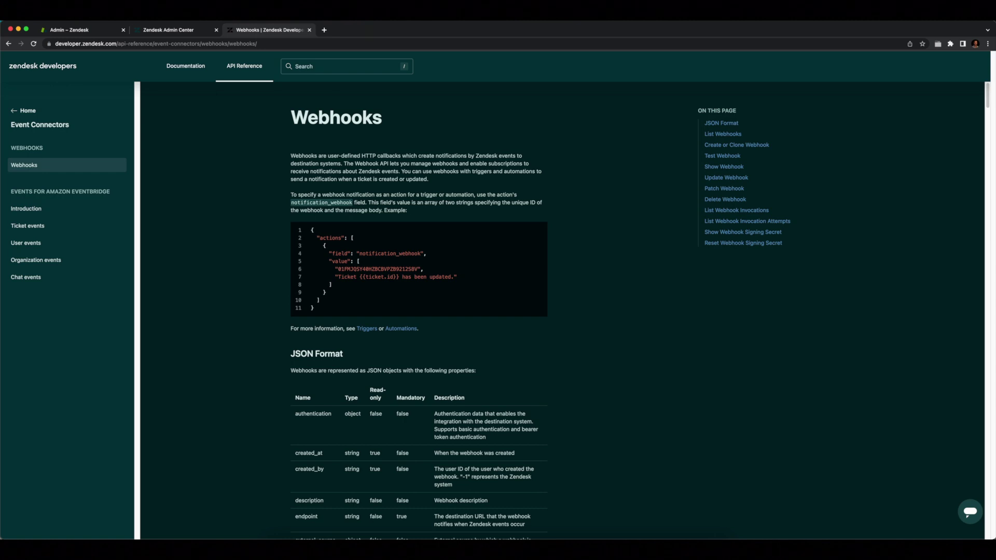
# - Scroll the Webhooks API reference down to Create or Clone Webhook (POST /api/v2/webhooks)
pyautogui.scroll(-2, 420, 312)
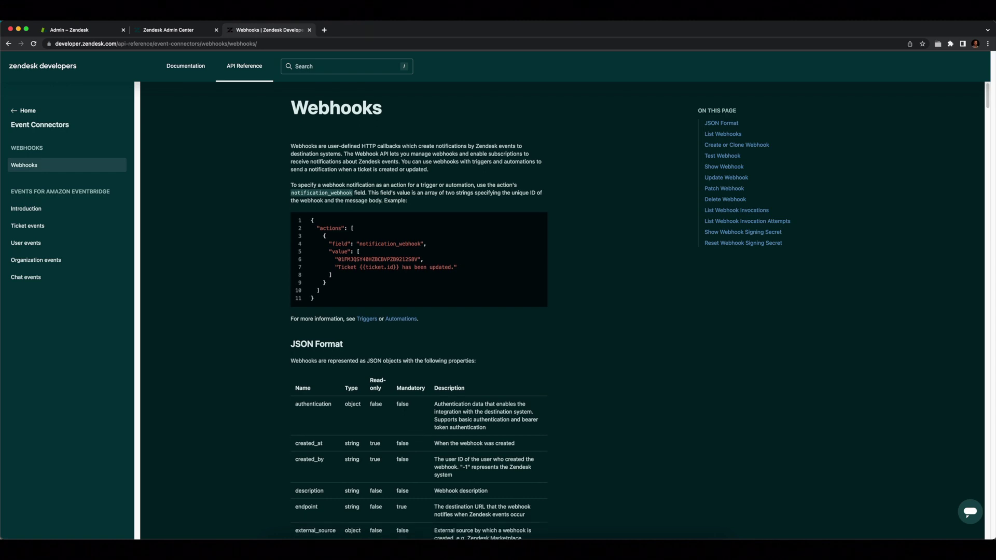
pyautogui.scroll(-2, 419, 311)
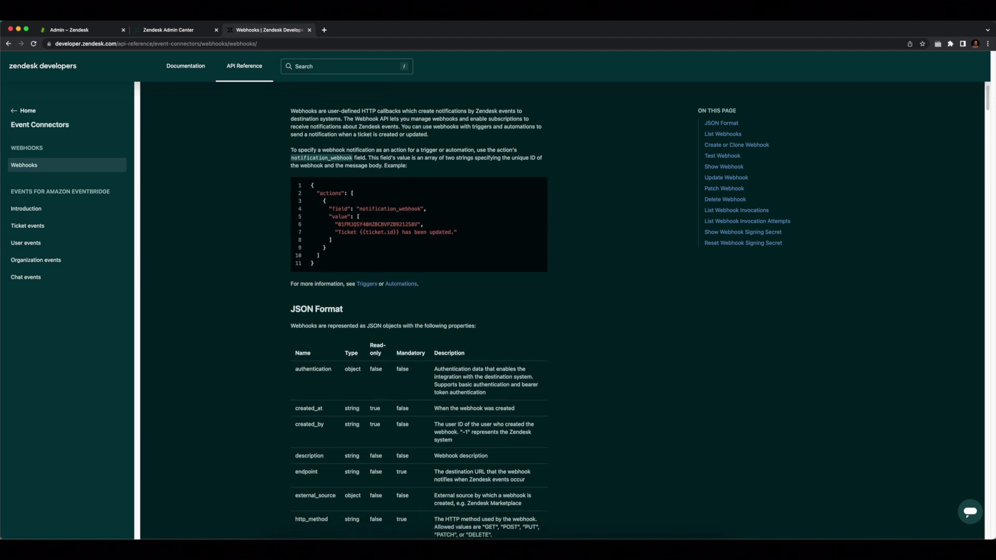
pyautogui.scroll(-2, 419, 311)
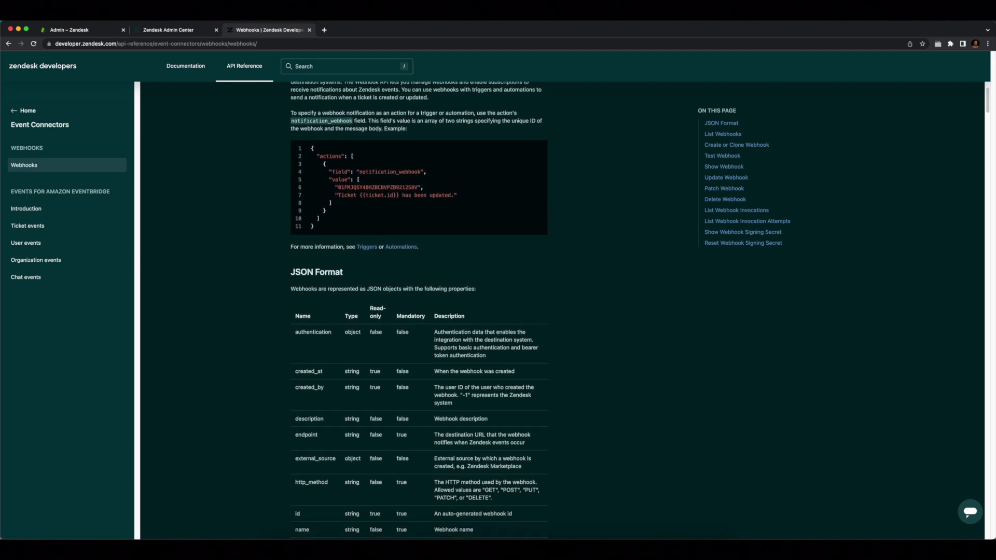
pyautogui.scroll(-2, 419, 311)
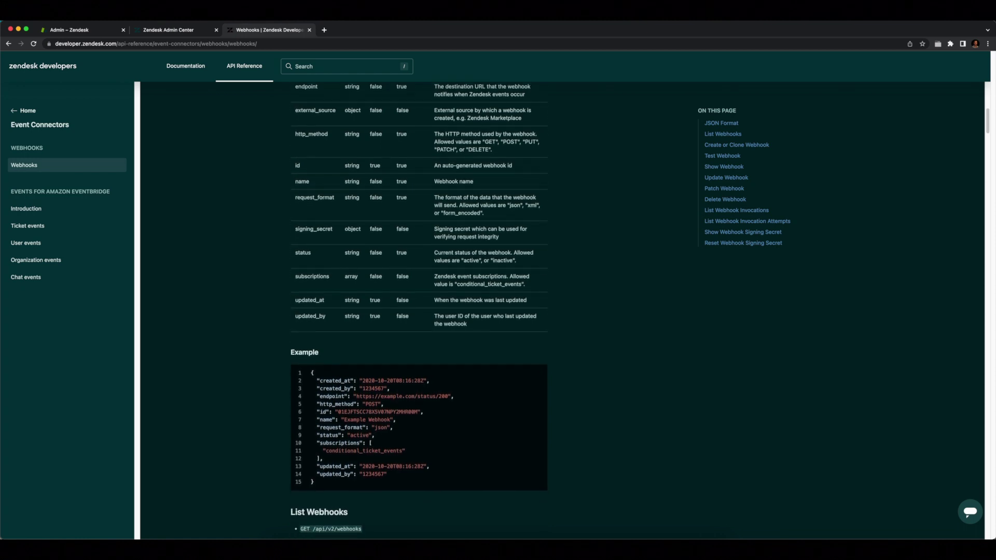
pyautogui.scroll(-2, 419, 311)
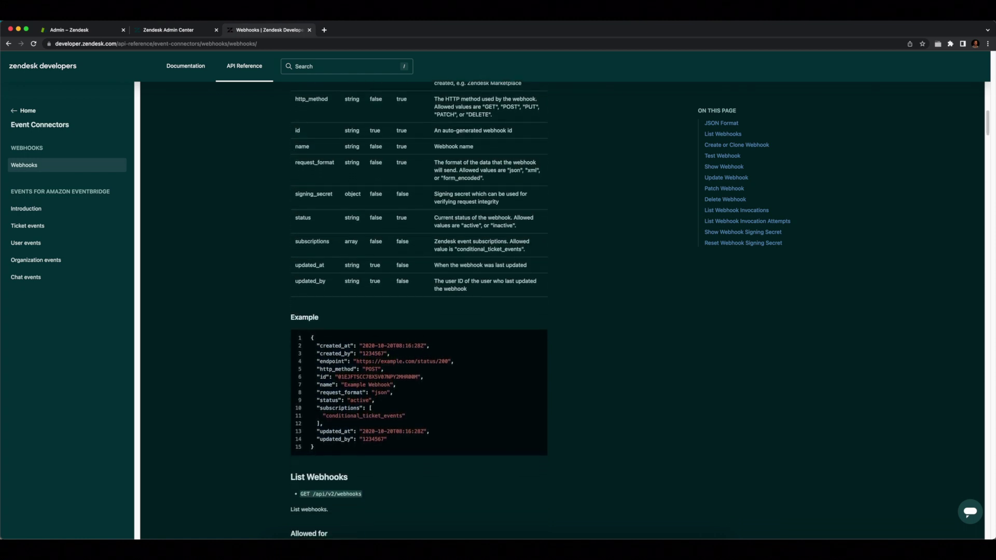
pyautogui.scroll(-2, 419, 311)
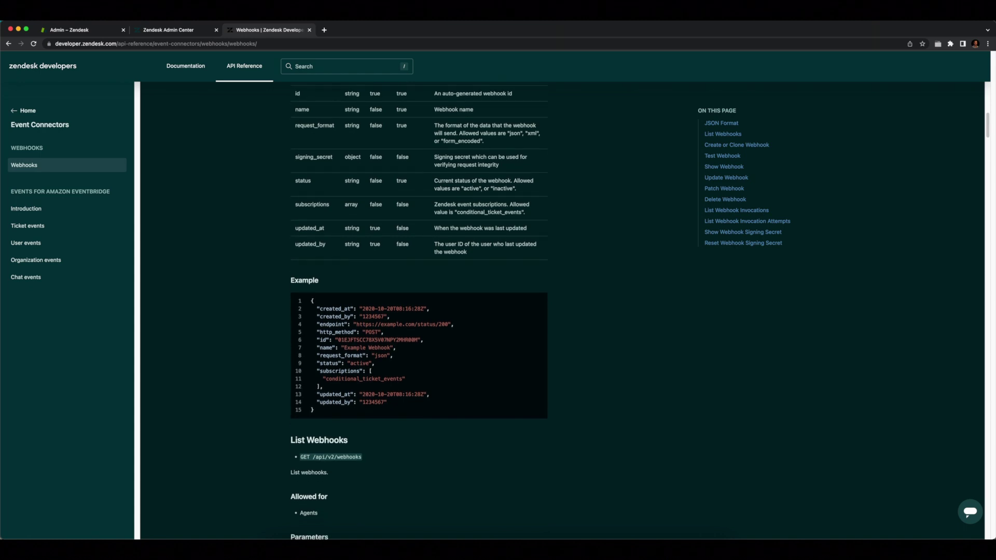
pyautogui.scroll(-2, 419, 311)
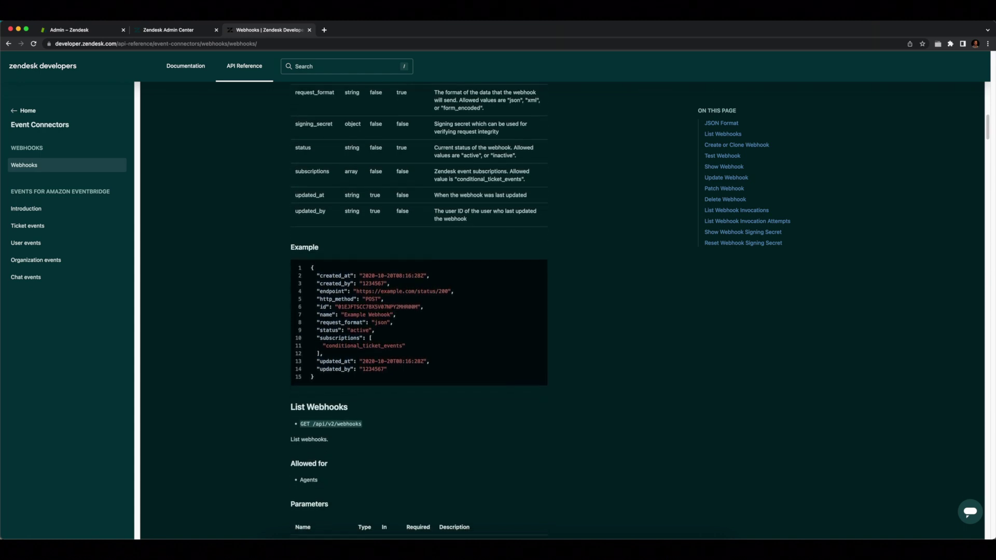
pyautogui.scroll(-2, 419, 311)
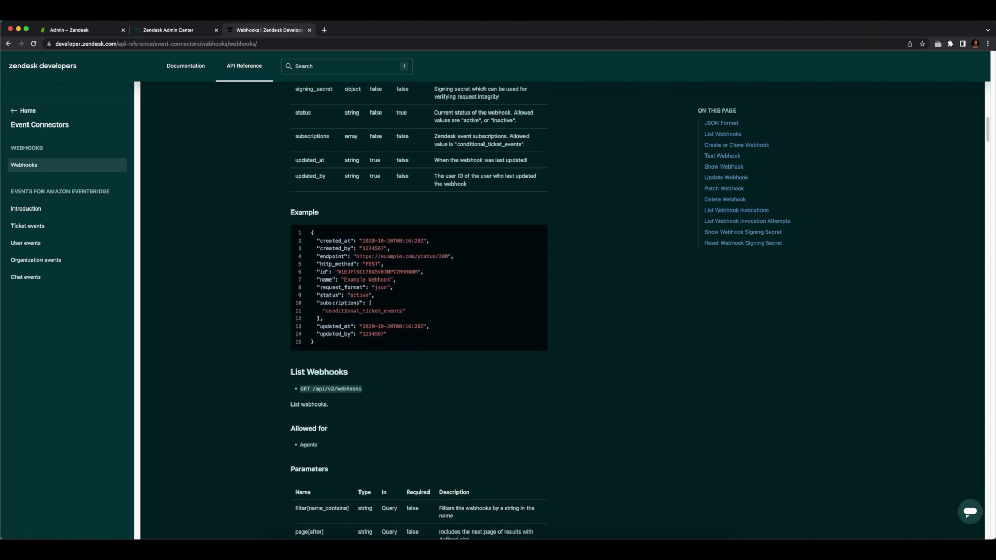
pyautogui.scroll(-2, 419, 311)
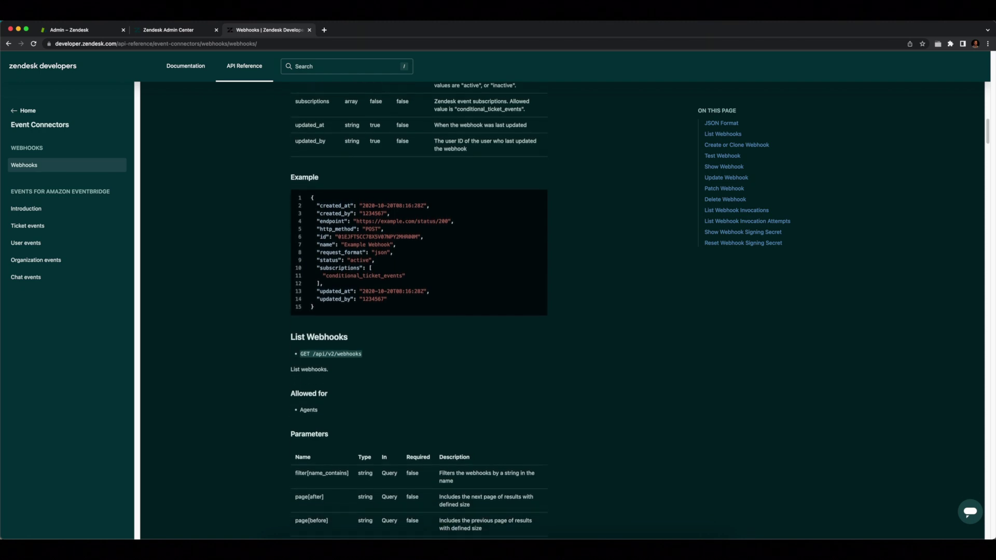
pyautogui.scroll(-1, 419, 311)
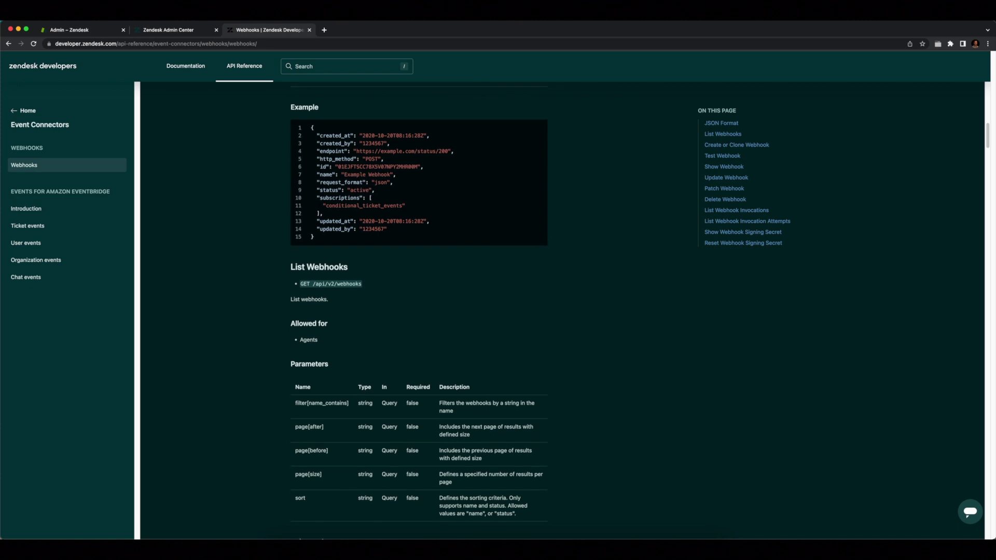
pyautogui.scroll(-1, 419, 311)
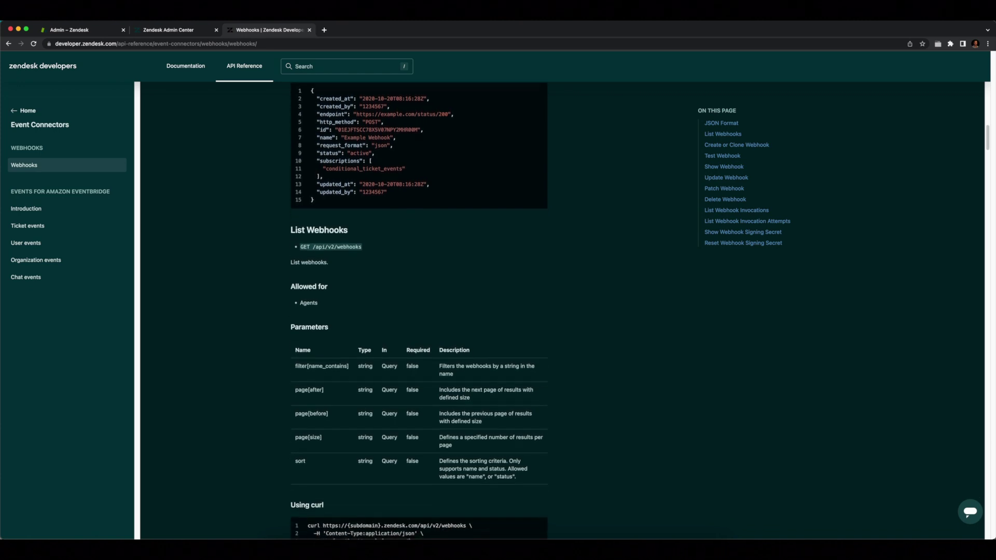
pyautogui.scroll(-1, 419, 311)
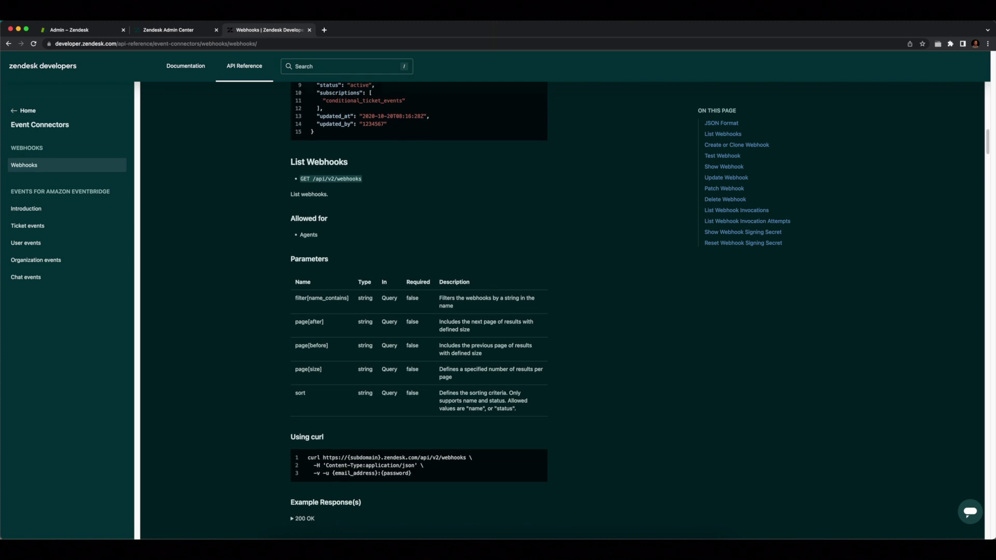
pyautogui.scroll(-2, 419, 311)
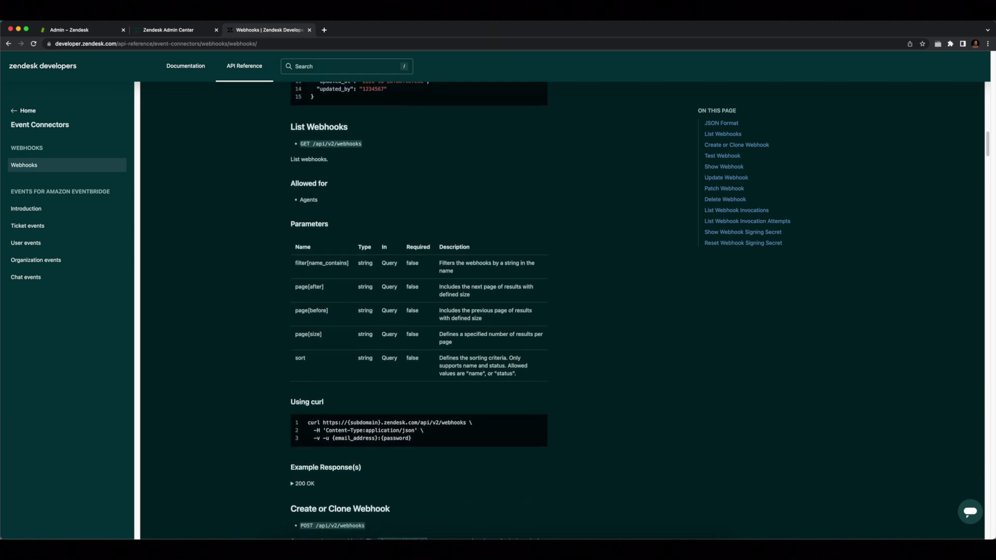
pyautogui.scroll(-1, 419, 312)
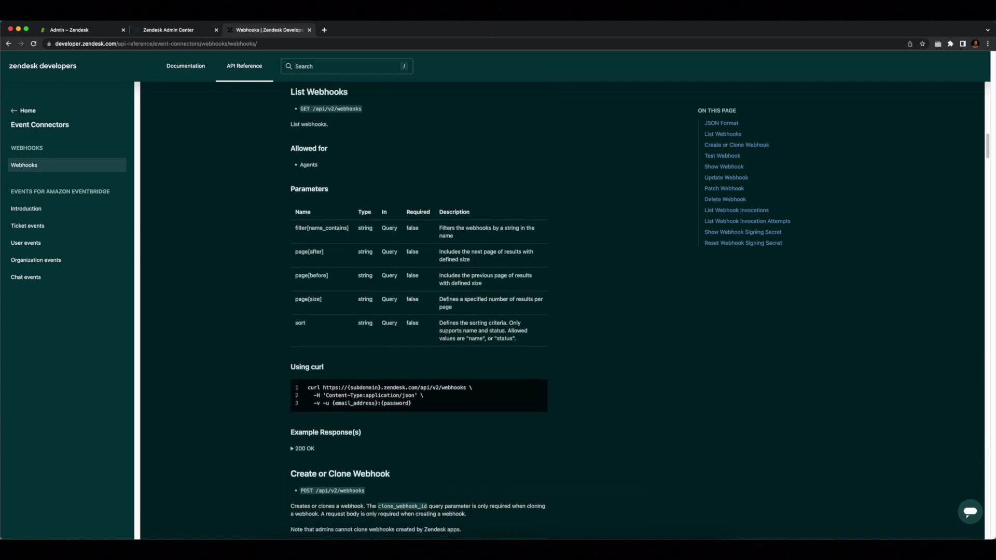
pyautogui.scroll(-2, 419, 311)
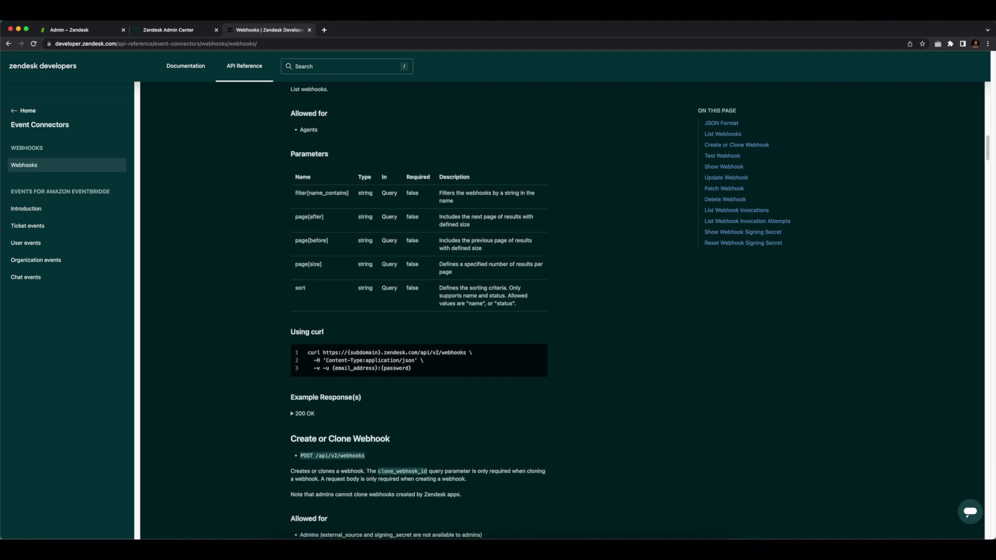
pyautogui.scroll(-2, 419, 311)
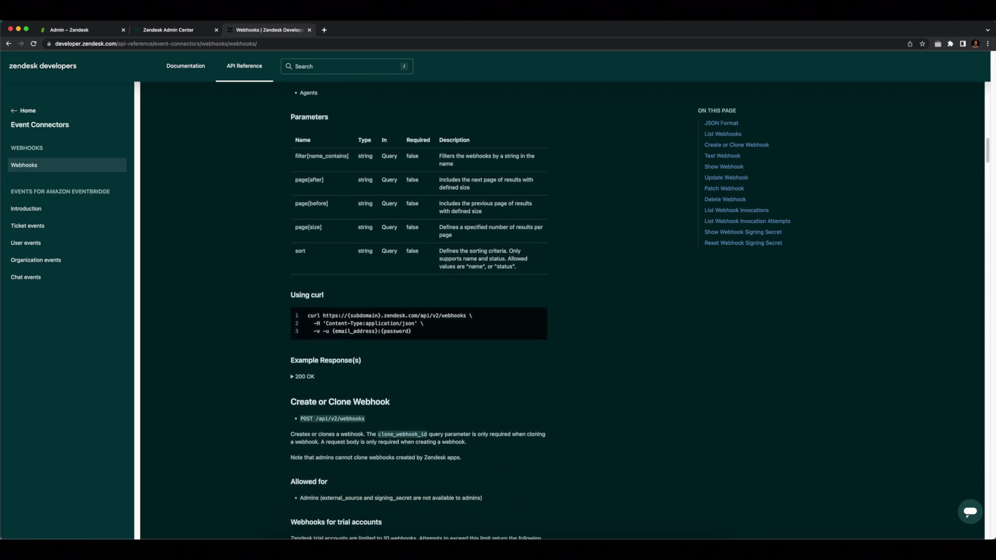
pyautogui.scroll(-2, 419, 312)
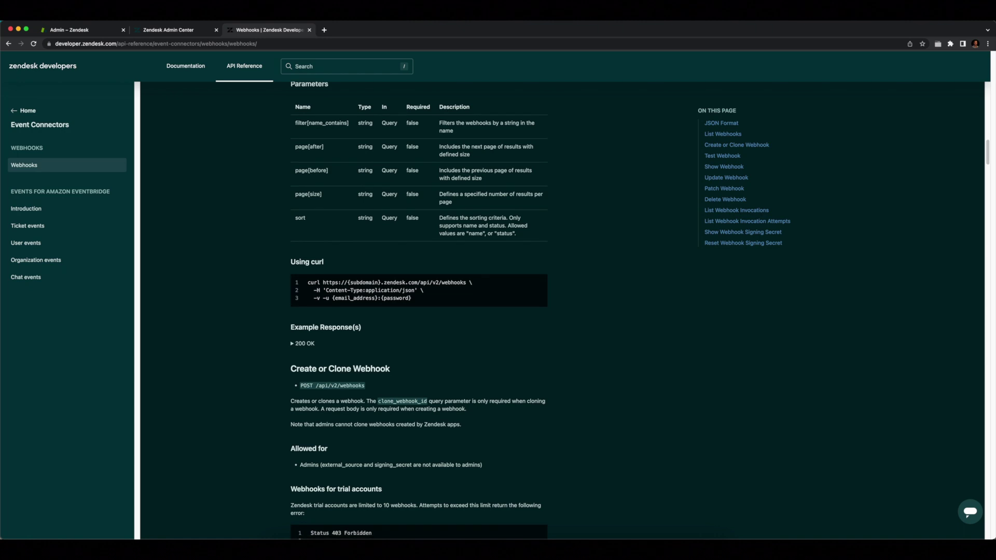
pyautogui.scroll(-2, 419, 311)
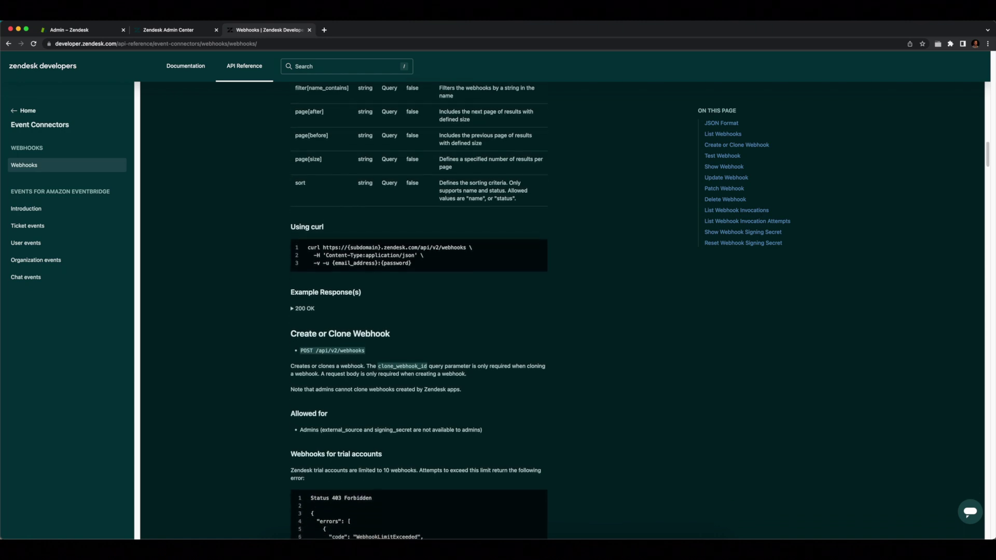
pyautogui.scroll(-2, 419, 312)
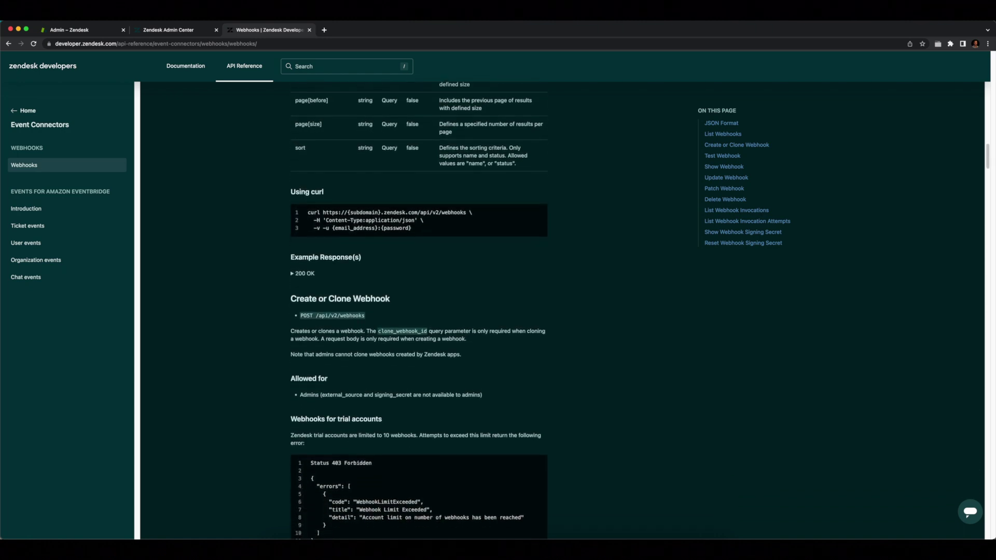
pyautogui.scroll(-2, 419, 312)
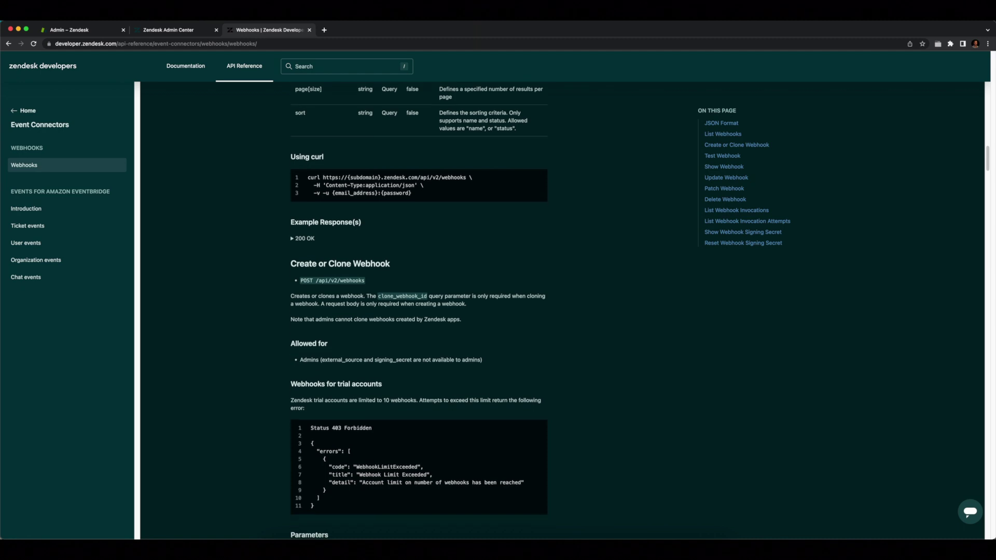
pyautogui.scroll(-2, 419, 311)
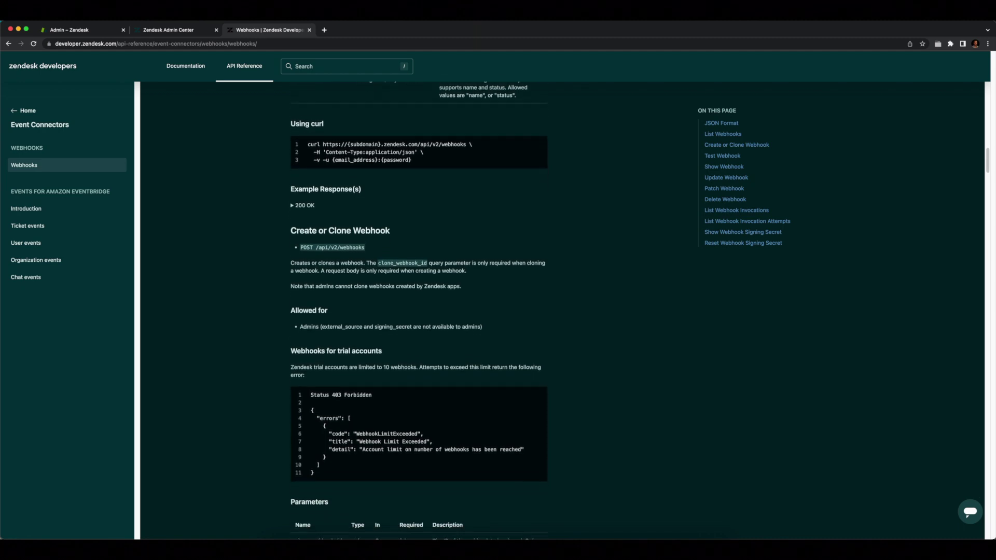
pyautogui.scroll(-2, 419, 312)
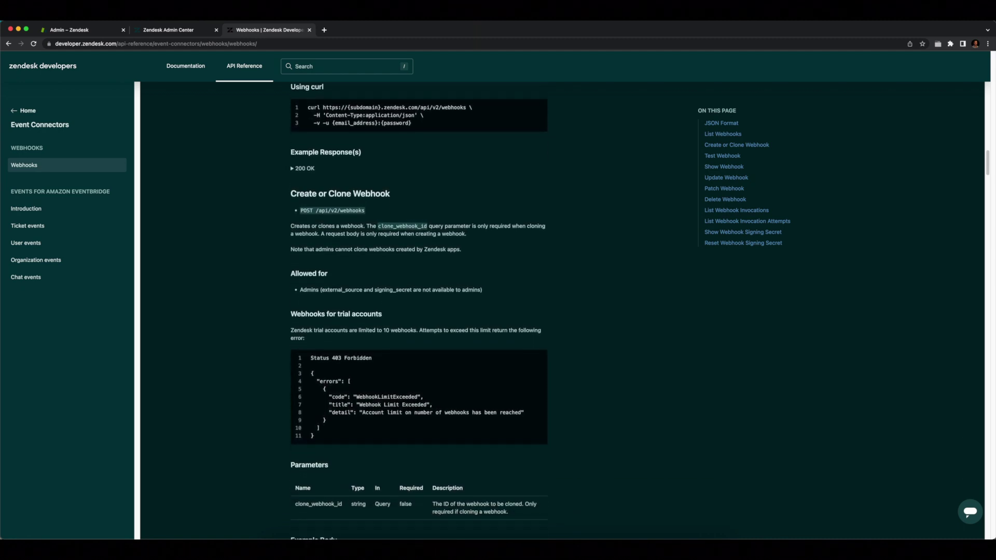
pyautogui.scroll(-1, 420, 311)
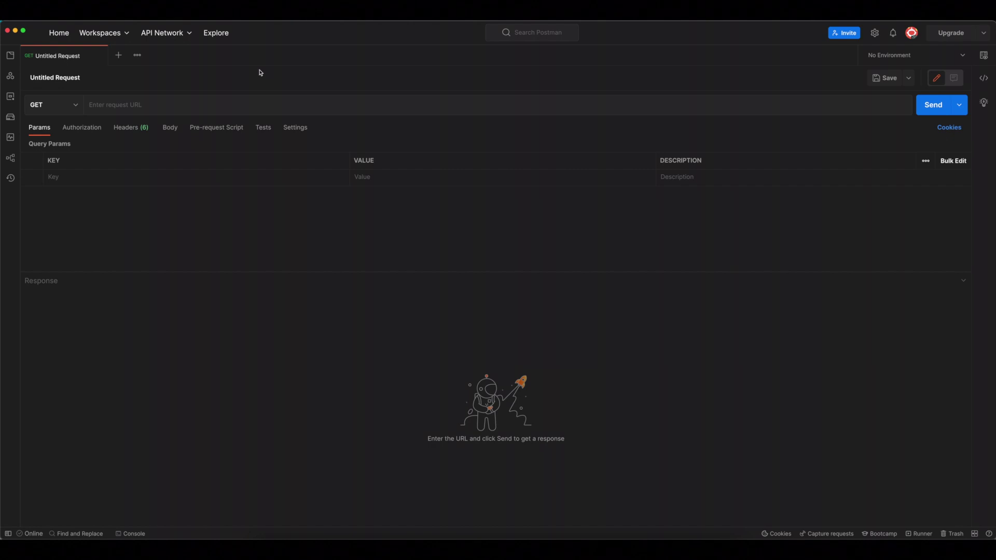
# - Point the Postman request at the Zendesk /api/v2/webhooks endpoint using POST
pyautogui.click(213, 103)
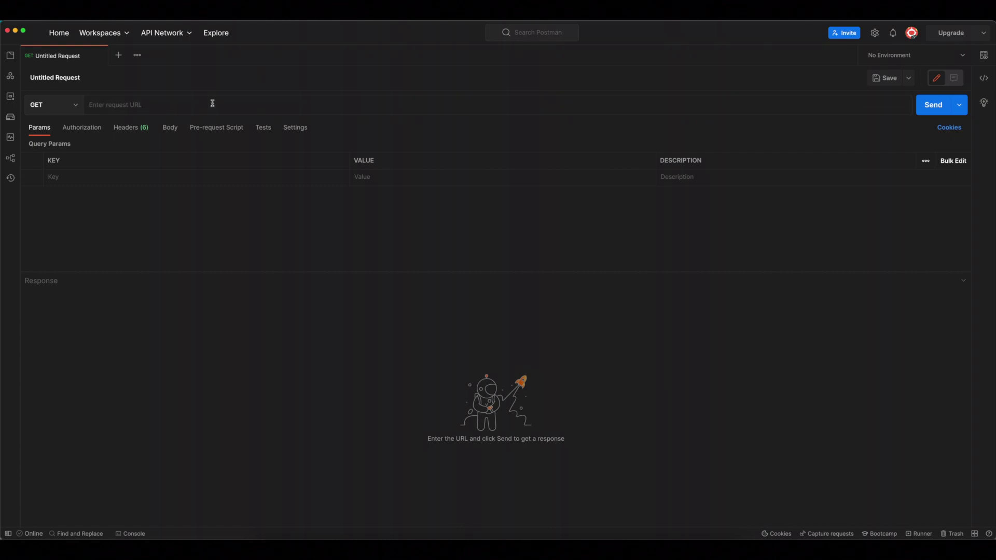
pyautogui.write('htt')
pyautogui.press('Down')
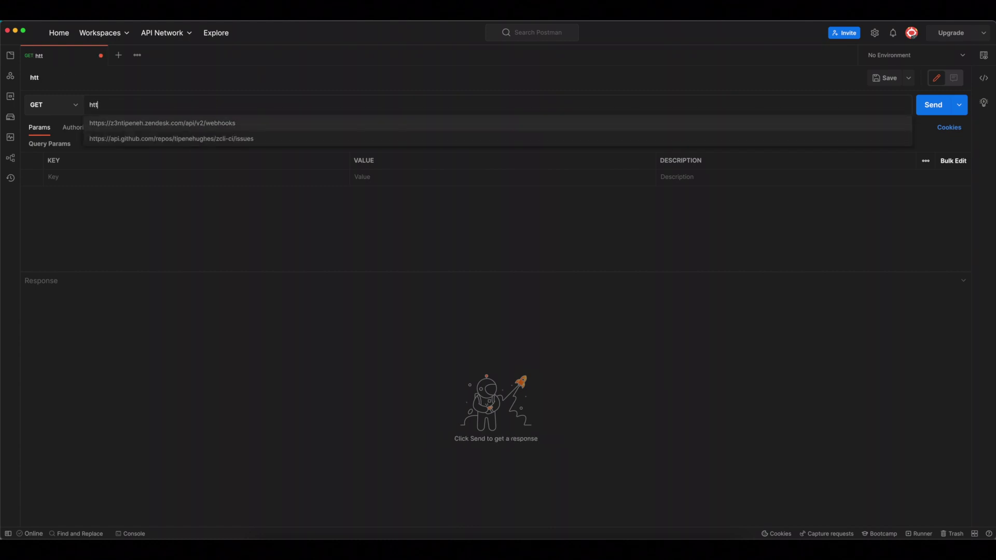
pyautogui.press('Return')
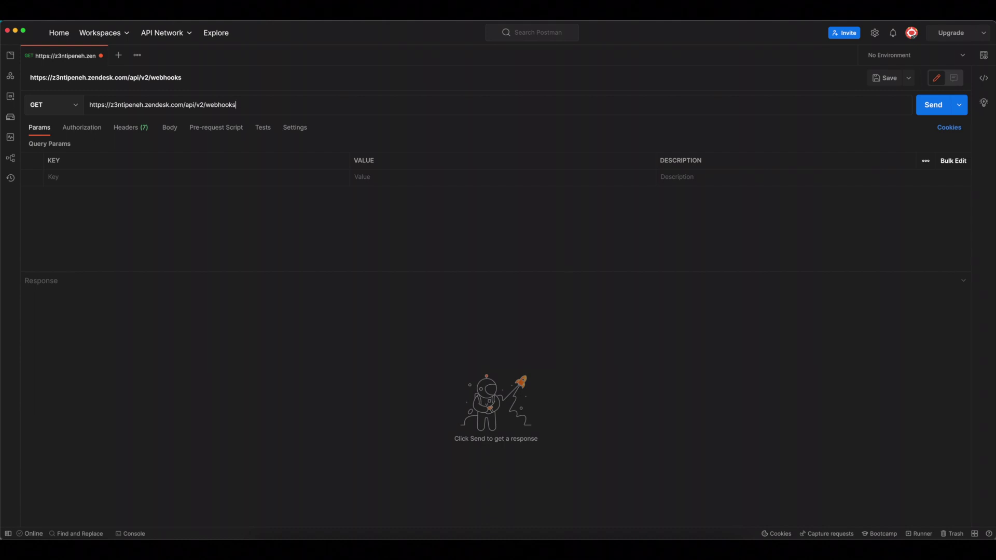
pyautogui.click(67, 109)
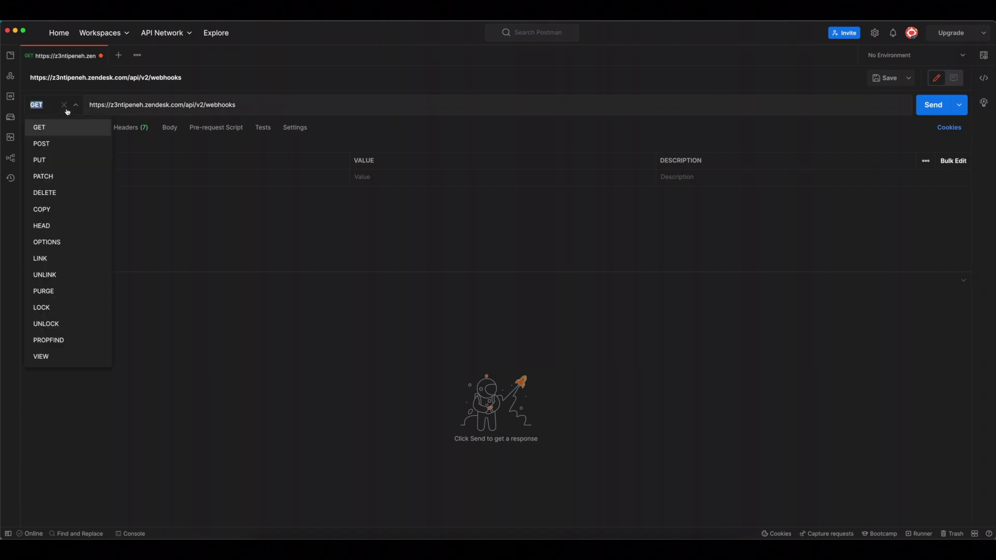
pyautogui.click(60, 146)
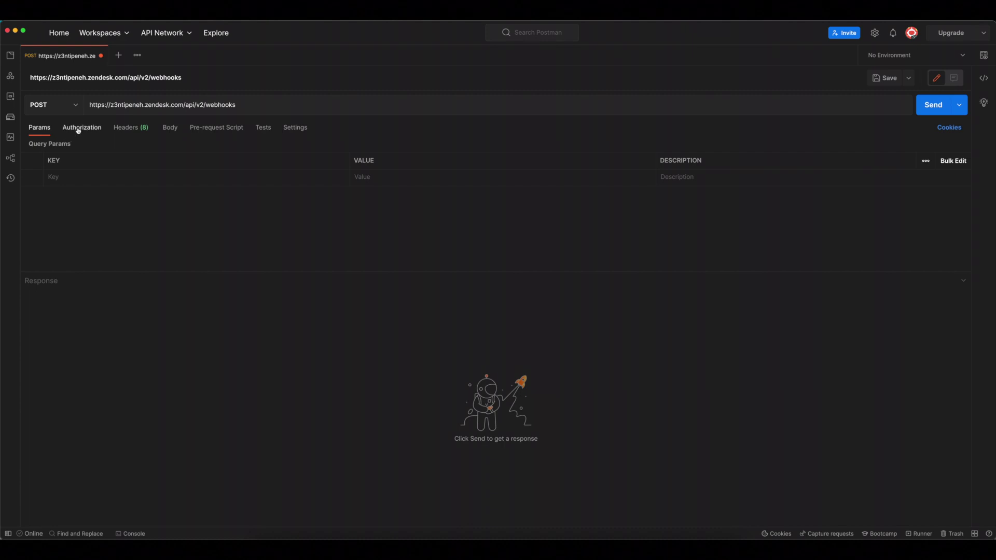
pyautogui.click(79, 131)
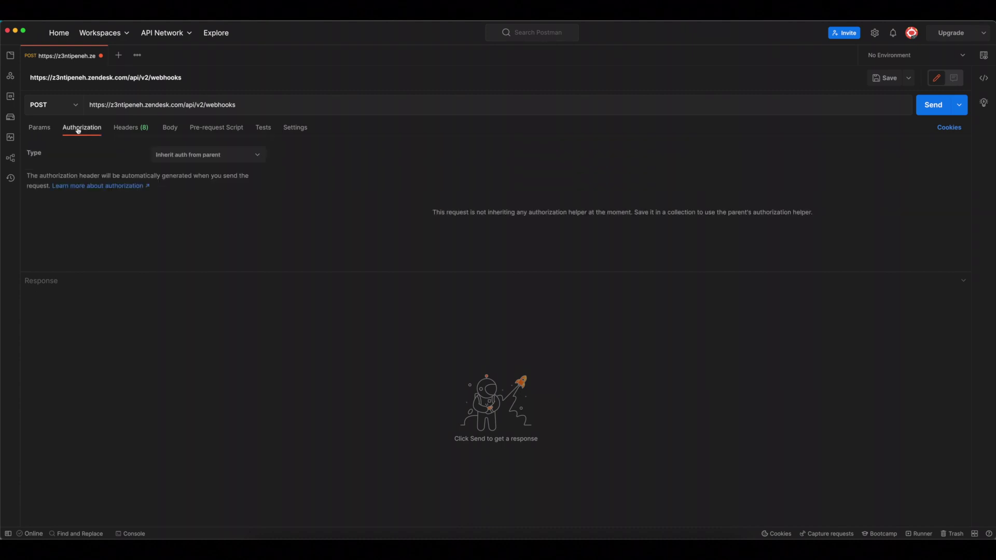
# - Set the request's authorization to Basic Auth with the Zendesk account credentials
pyautogui.click(217, 156)
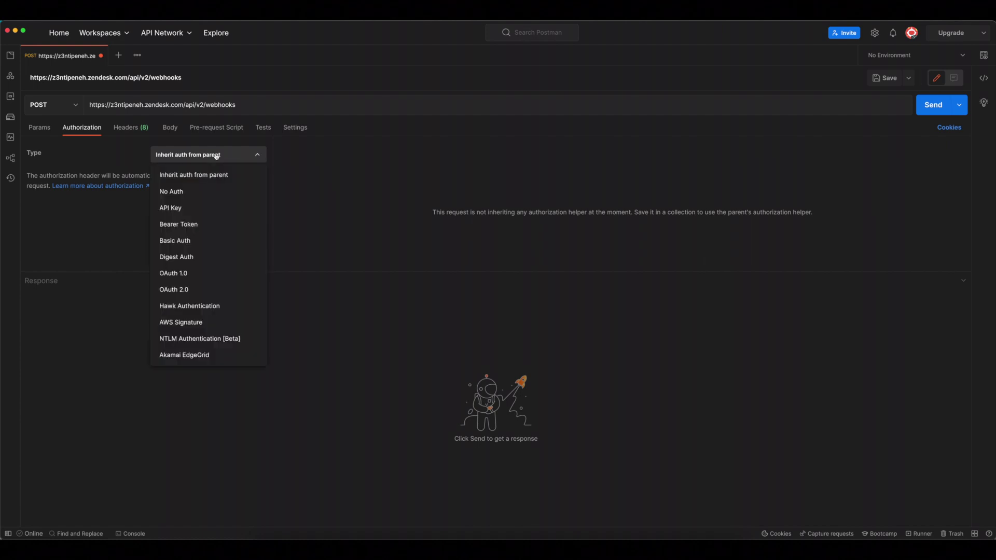
pyautogui.click(197, 242)
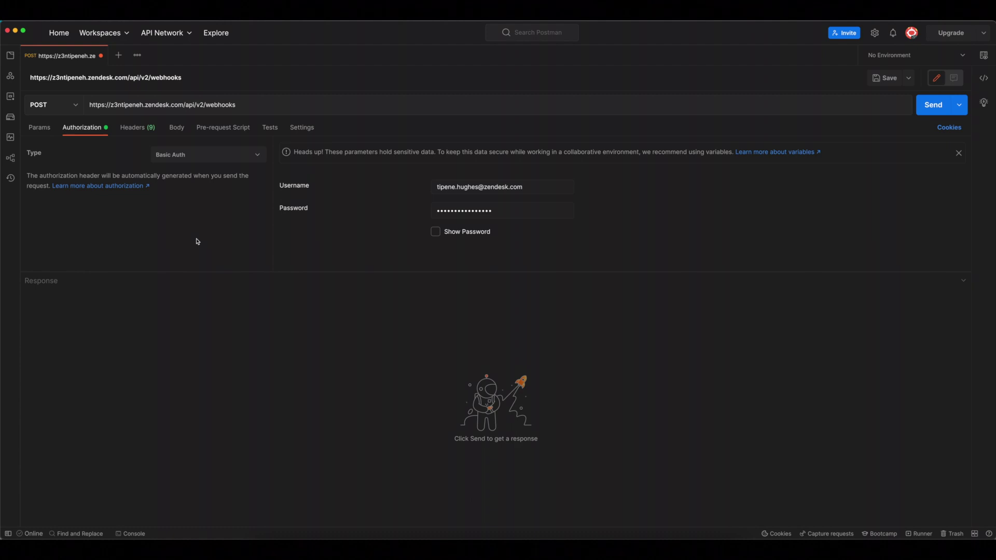
pyautogui.click(174, 131)
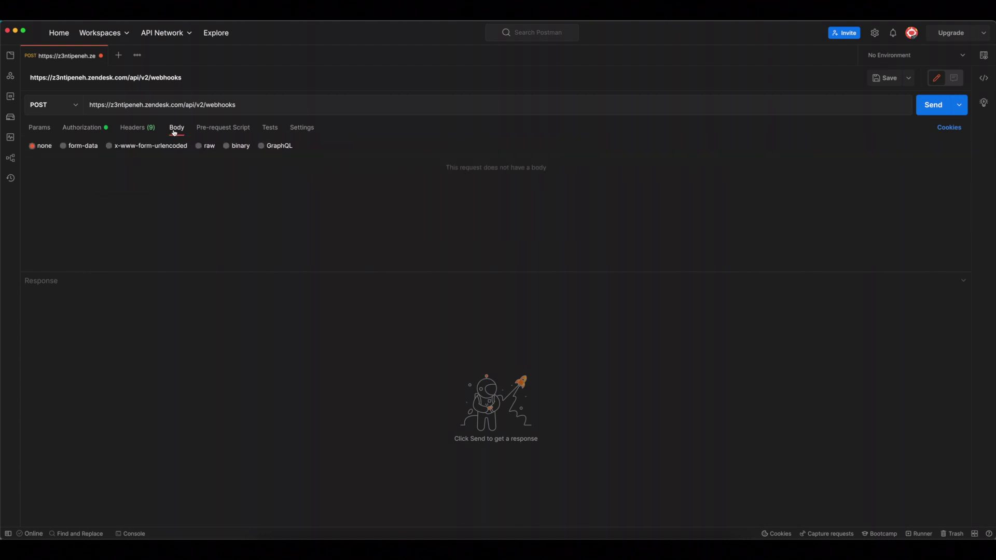
# - Set the request body to raw JSON format
pyautogui.click(199, 146)
pyautogui.click(315, 149)
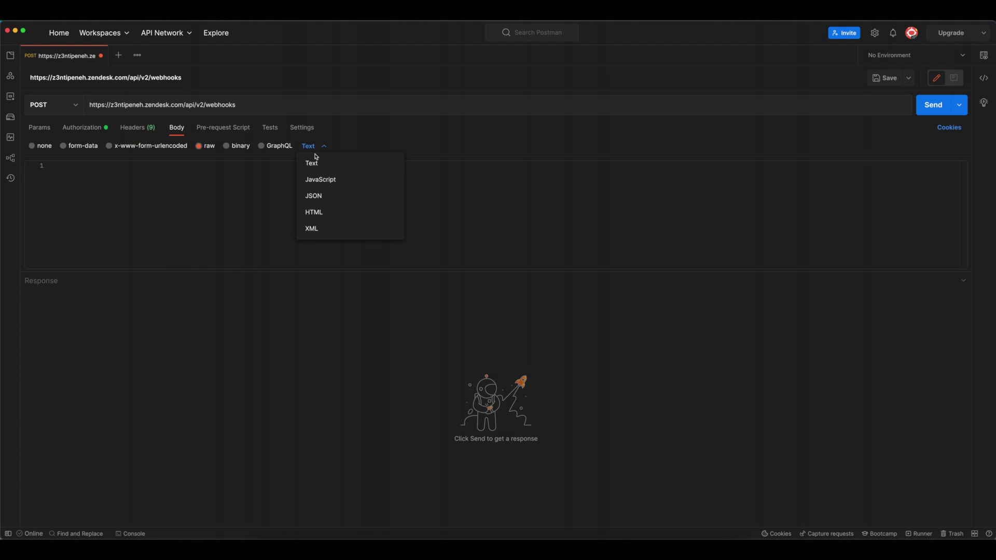
pyautogui.click(316, 199)
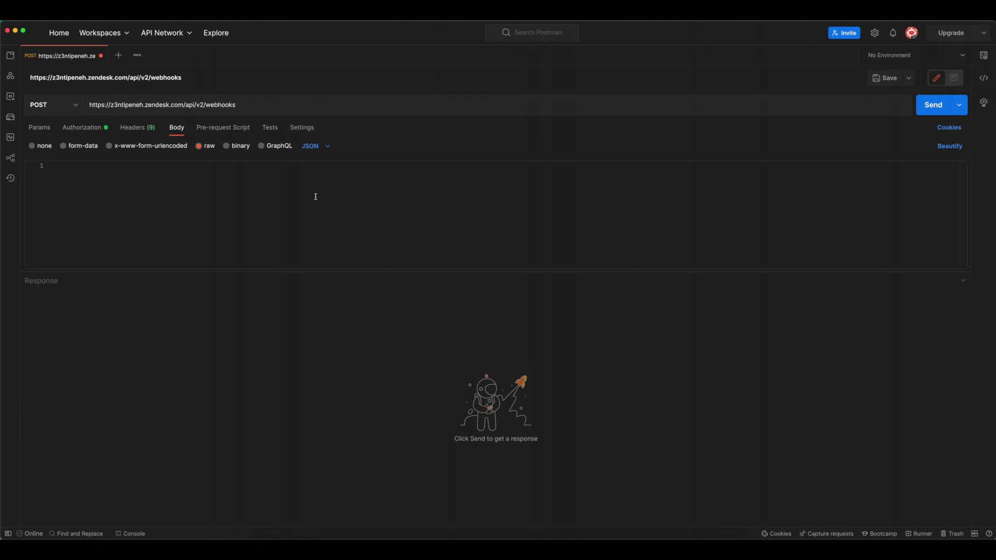
pyautogui.click(82, 169)
# - Start the webhook JSON with name 'Github issue creator' and its issue-creation description
pyautogui.write('{')
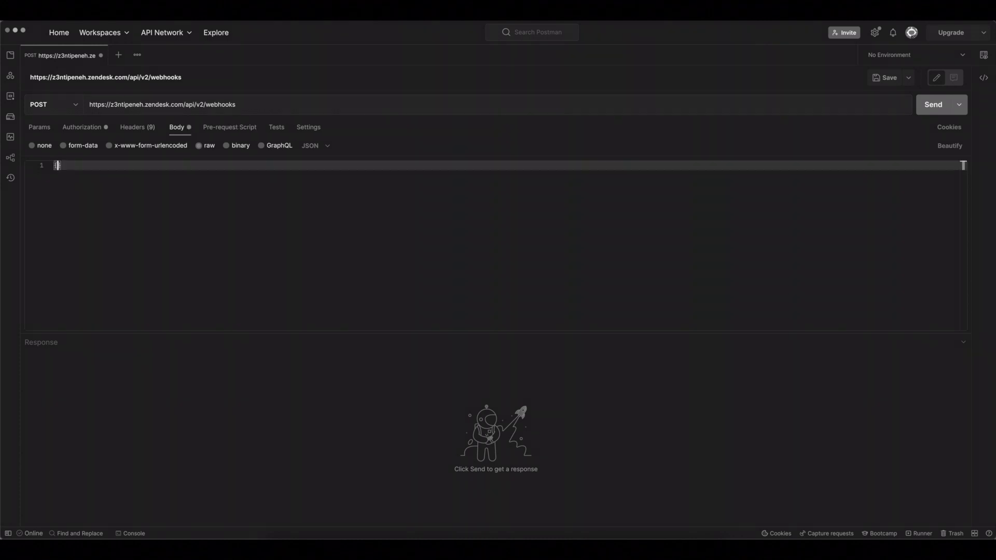
pyautogui.press('Return')
pyautogui.write('"webhook')
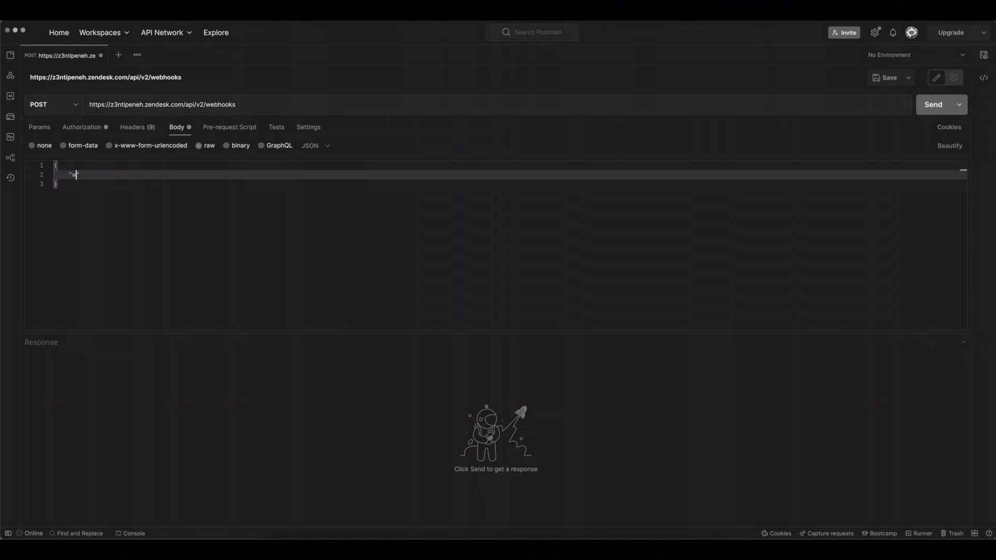
pyautogui.write('": {')
pyautogui.press('Return')
pyautogui.write('"name"')
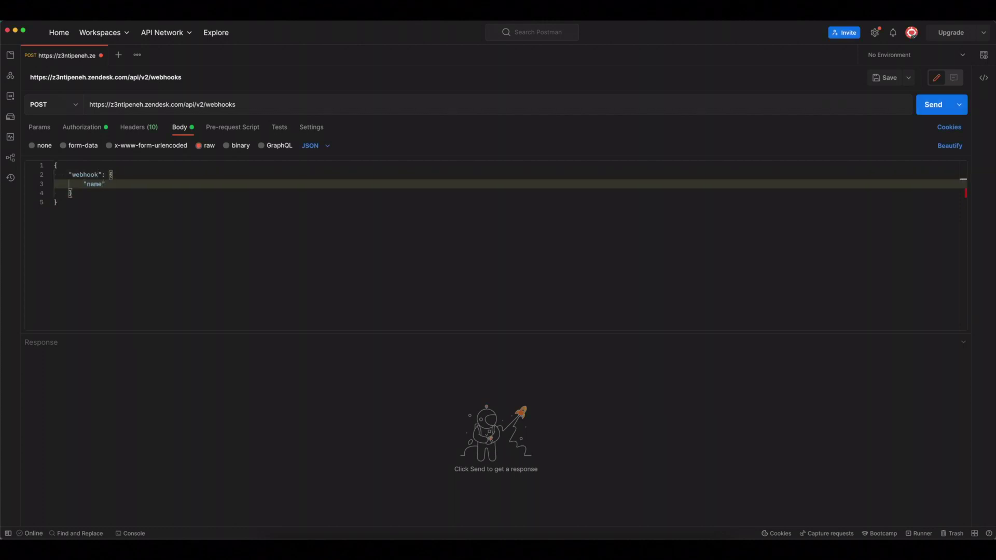
pyautogui.write(': "Github issue creator",')
pyautogui.press('Return')
pyautogui.write('"desc')
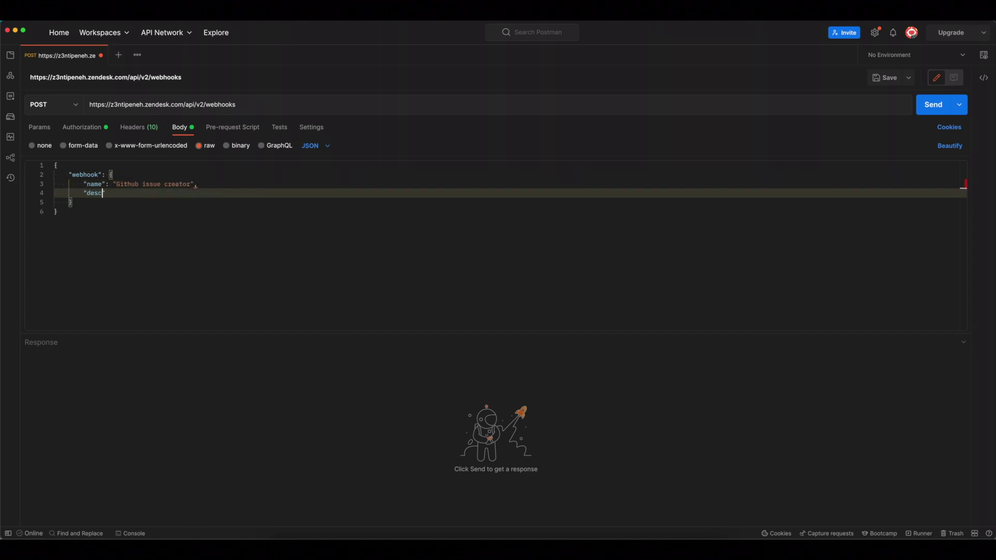
pyautogui.write('ription"')
pyautogui.write(': "Creat')
pyautogui.write('es an issue in Gith')
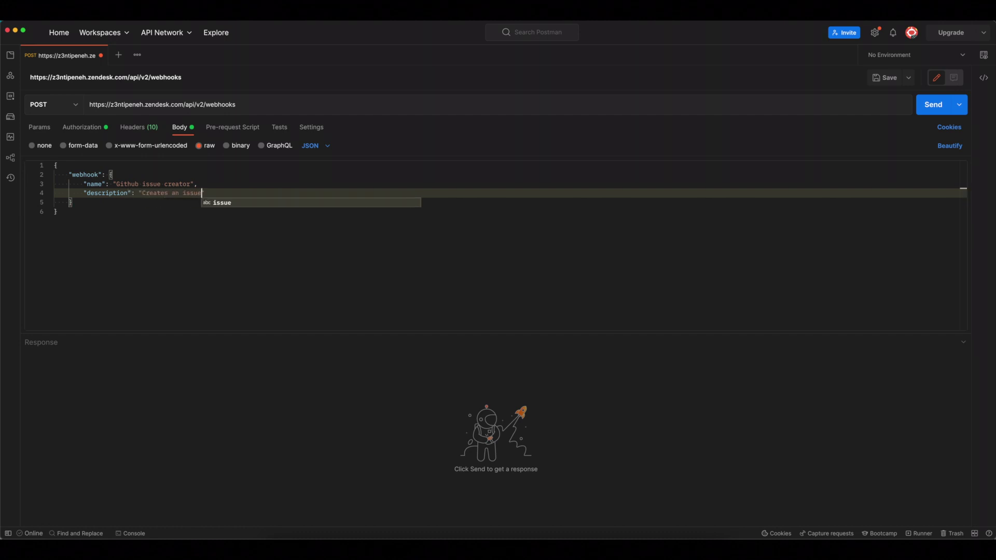
pyautogui.write('ub from a ticket in ')
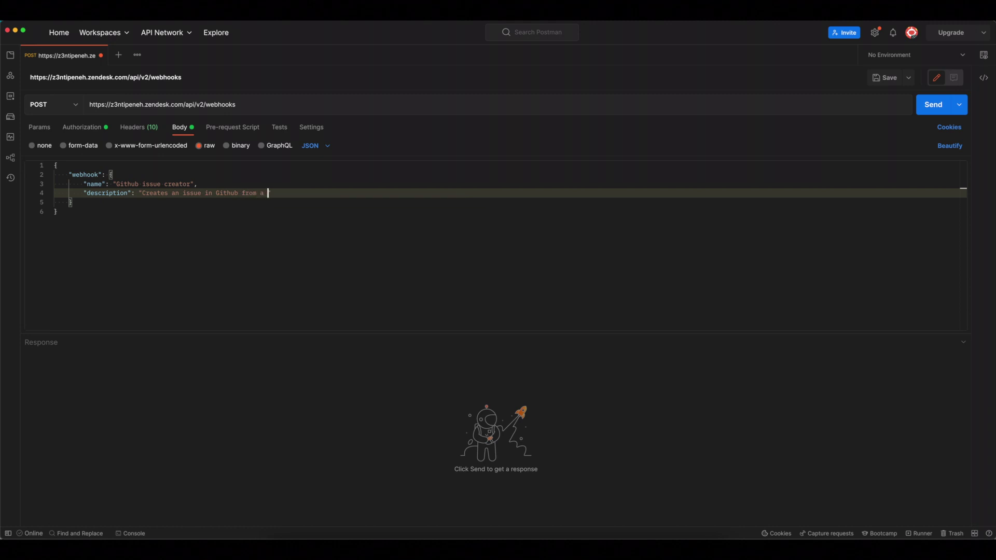
pyautogui.write('Zendesk",')
# - Add the GitHub issues endpoint, replacing the repository name with the ticket-field placeholder
pyautogui.press('Return')
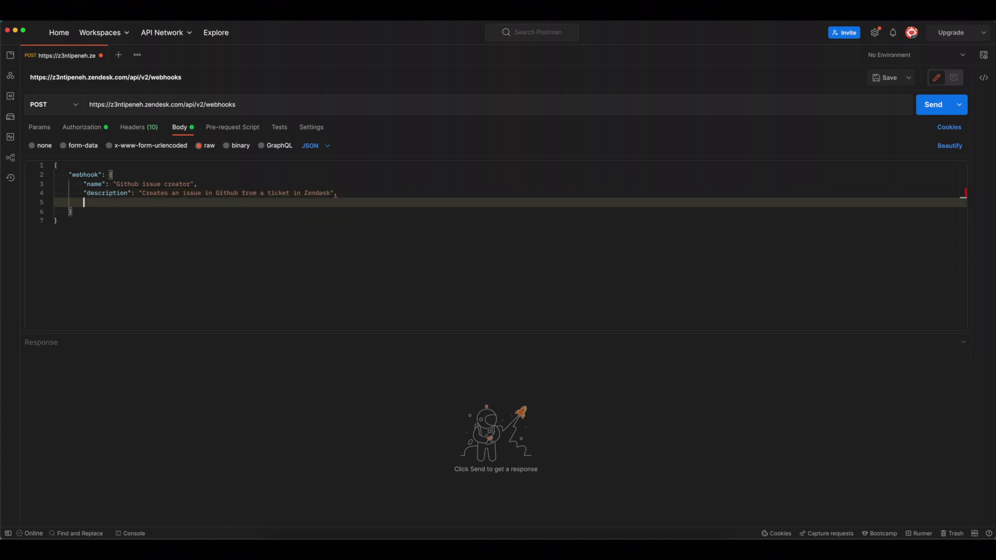
pyautogui.write('"endpoint": "')
pyautogui.write('https://api.github.com/repos/tipenehughes/Zendesk-webhook-test/issues')
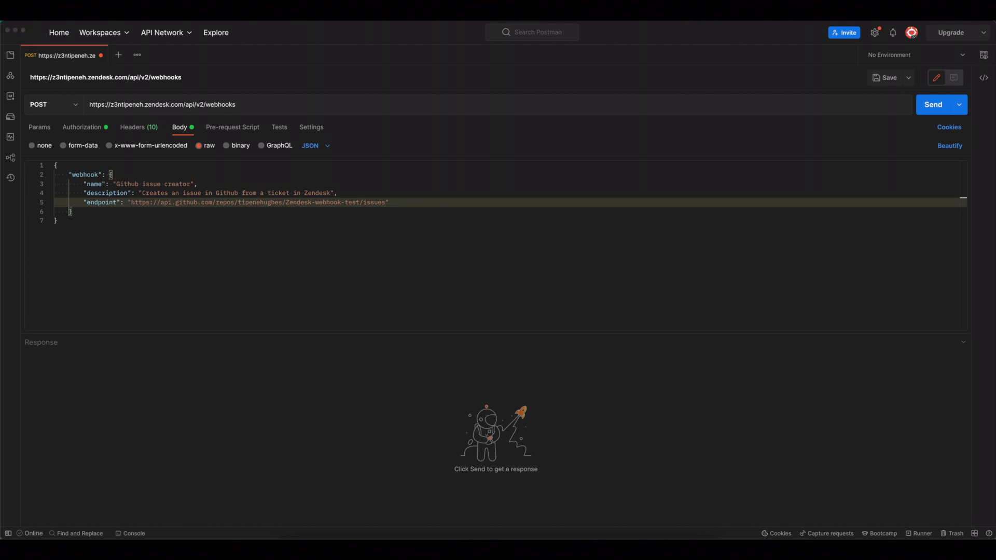
pyautogui.click(344, 206)
pyautogui.moveTo(361, 203); pyautogui.dragTo(286, 202)
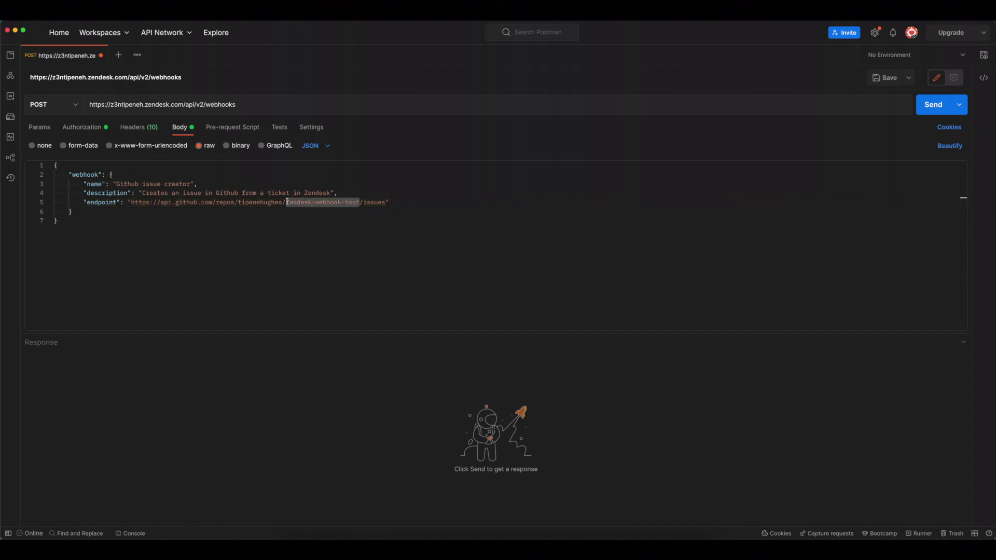
pyautogui.press('super+v')
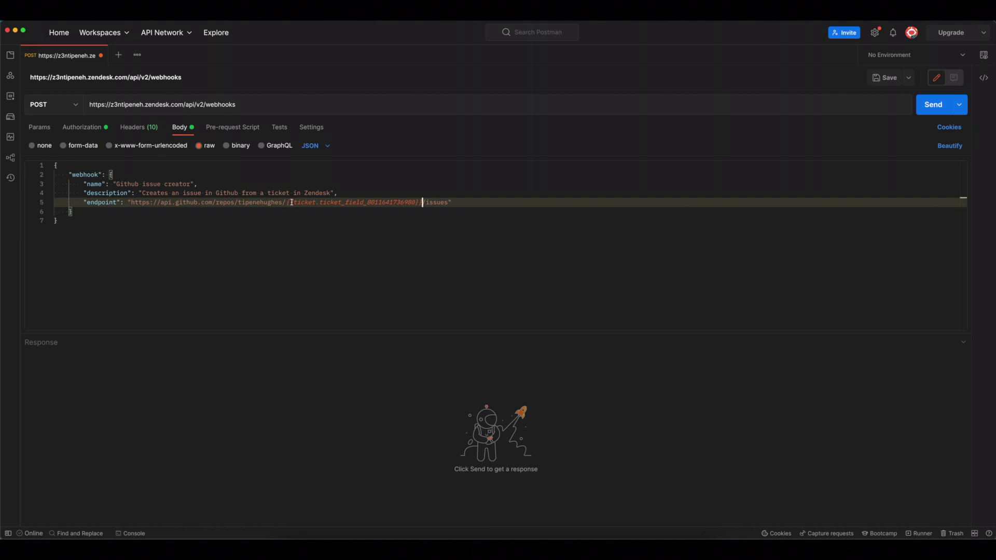
# - Add http_method POST, request_format json, status active, and begin the authentication key
pyautogui.press('Return')
pyautogui.write('"')
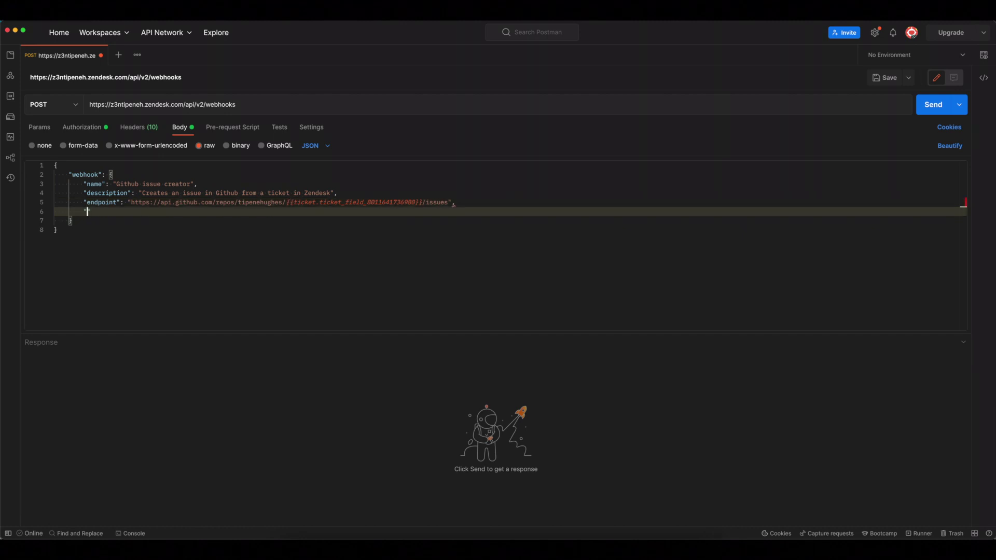
pyautogui.write('http_method": "POST",')
pyautogui.press('Return')
pyautogui.write('"request_fo')
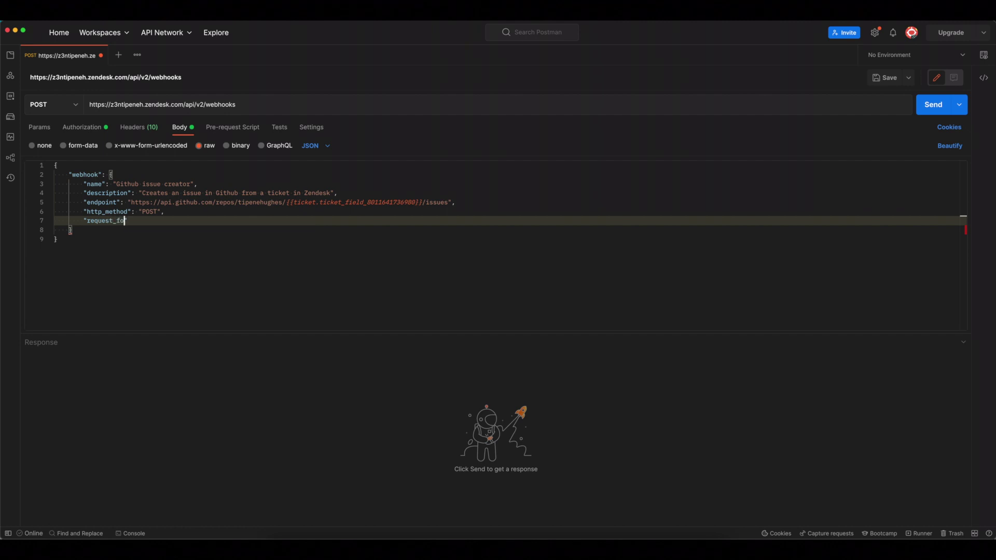
pyautogui.write('rmat": "json",')
pyautogui.press('Return')
pyautogui.write('"status": a')
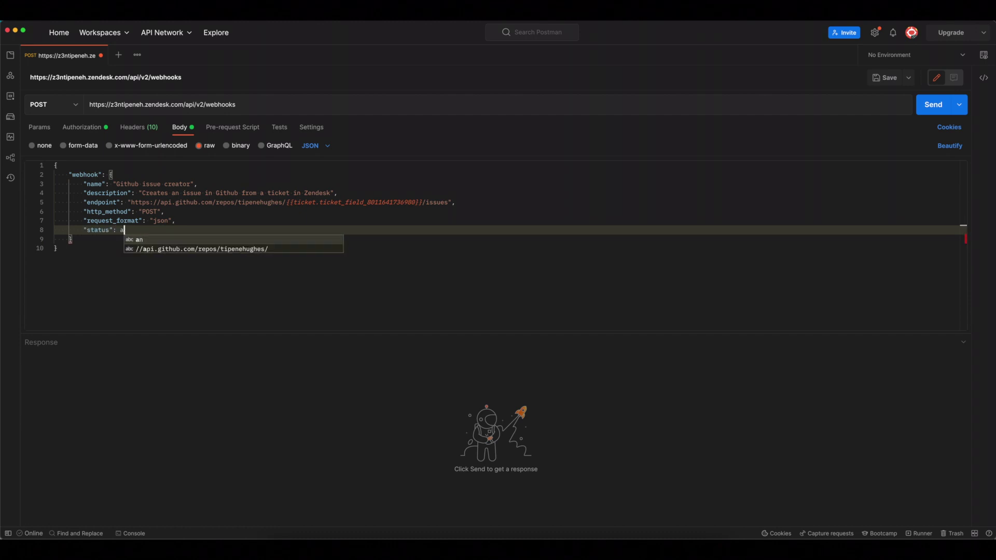
pyautogui.press('BackSpace')
pyautogui.write('"ac')
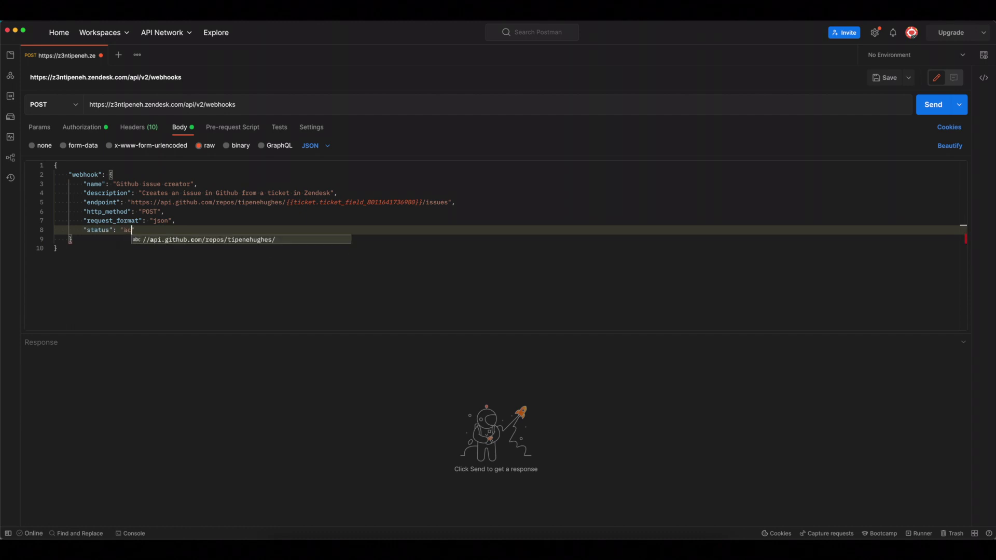
pyautogui.write('tive",')
pyautogui.press('Return')
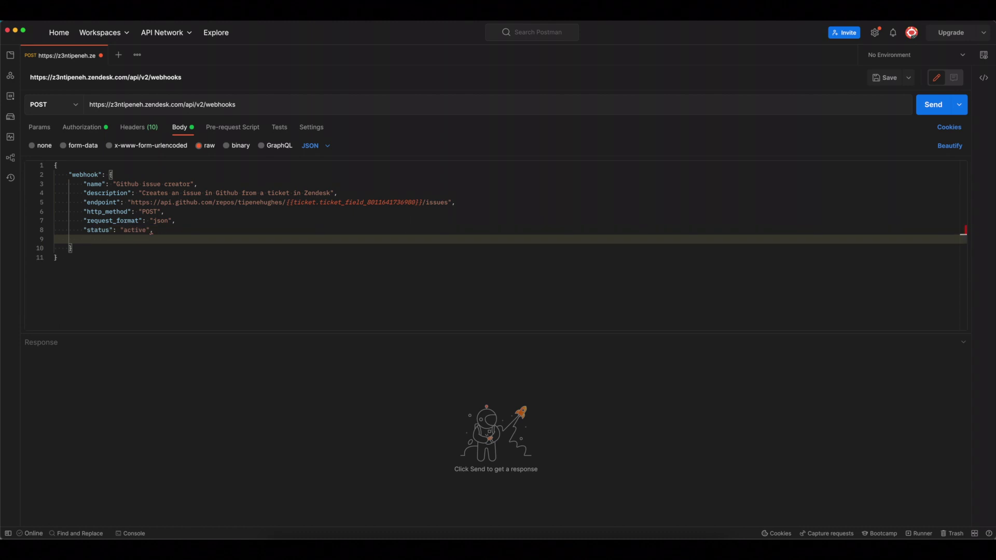
pyautogui.write('"authentication": {')
# - Add bearer_token authentication with the pasted GitHub token, using add_position "header"
pyautogui.press('Return')
pyautogui.write('"data": {')
pyautogui.press('Return')
pyautogui.write('"token')
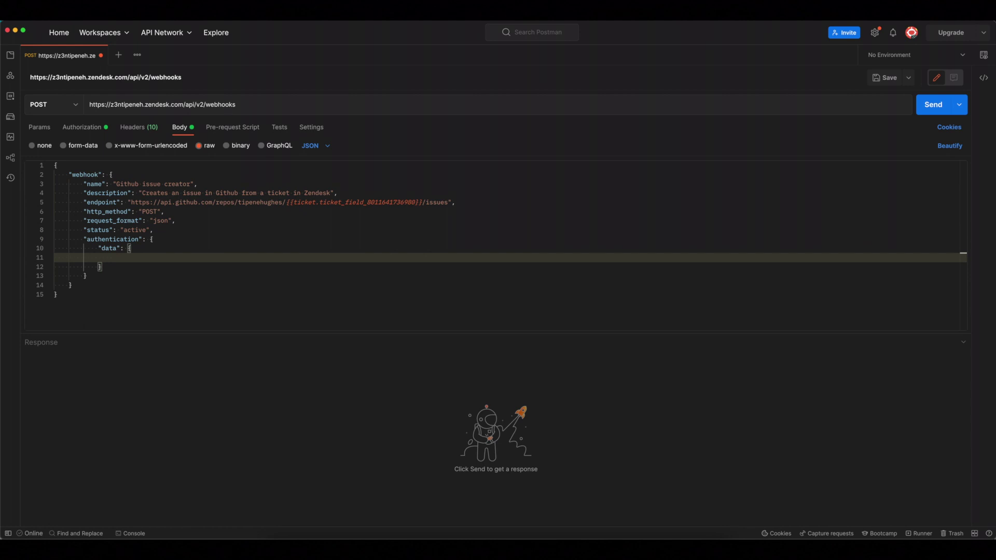
pyautogui.write('": "')
pyautogui.press('super+v')
pyautogui.click(964, 266)
pyautogui.write(',')
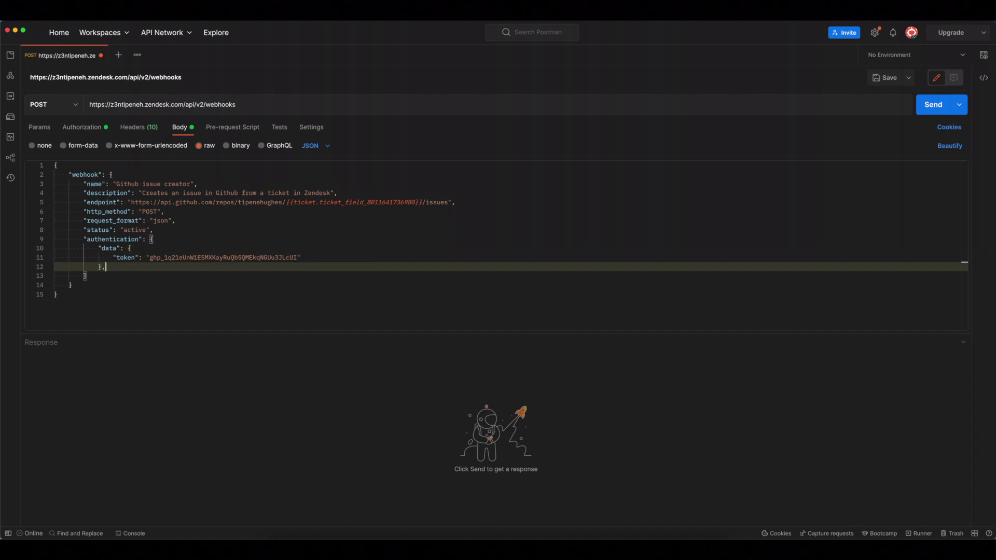
pyautogui.press('Return')
pyautogui.write('"type"')
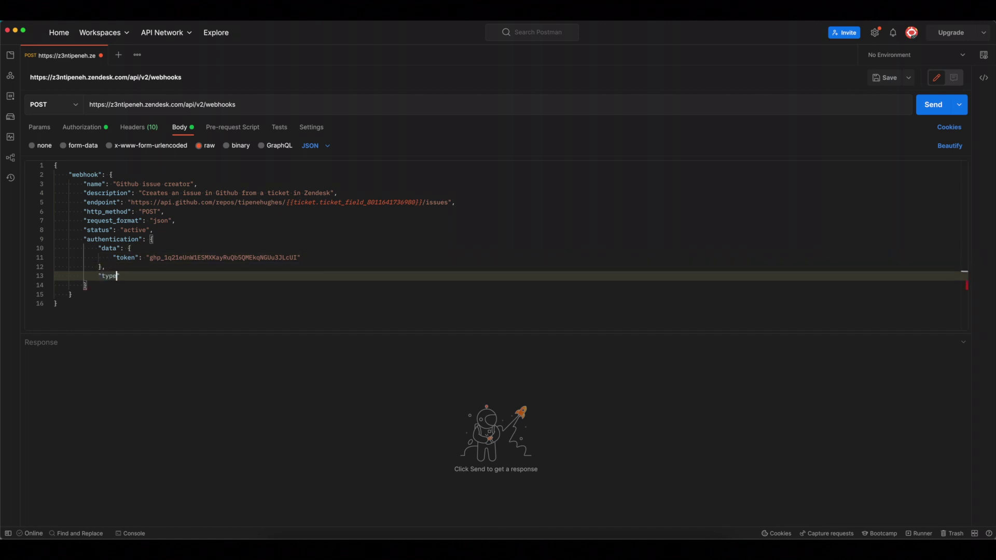
pyautogui.write(': "bearer_token",')
pyautogui.press('Return')
pyautogui.write('"add_position')
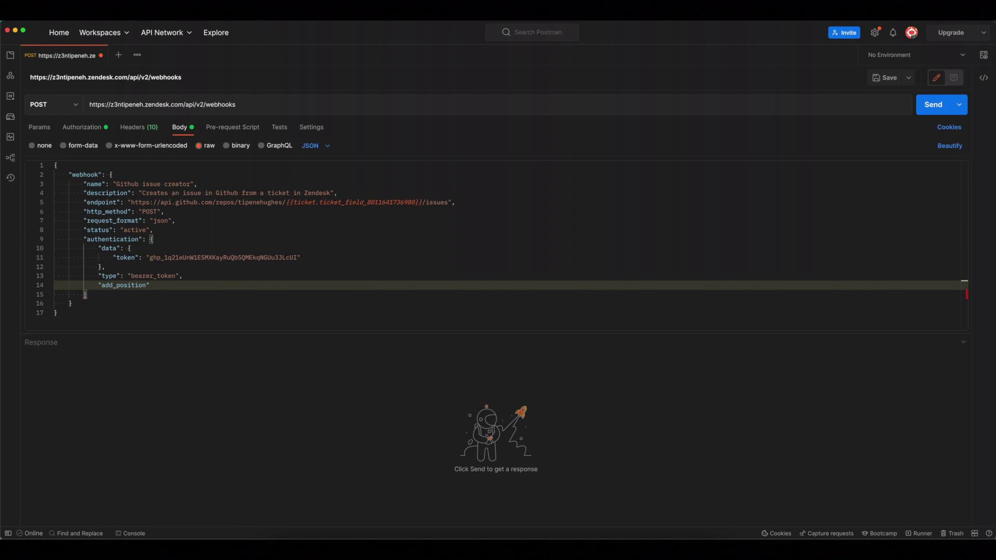
pyautogui.write('": "he')
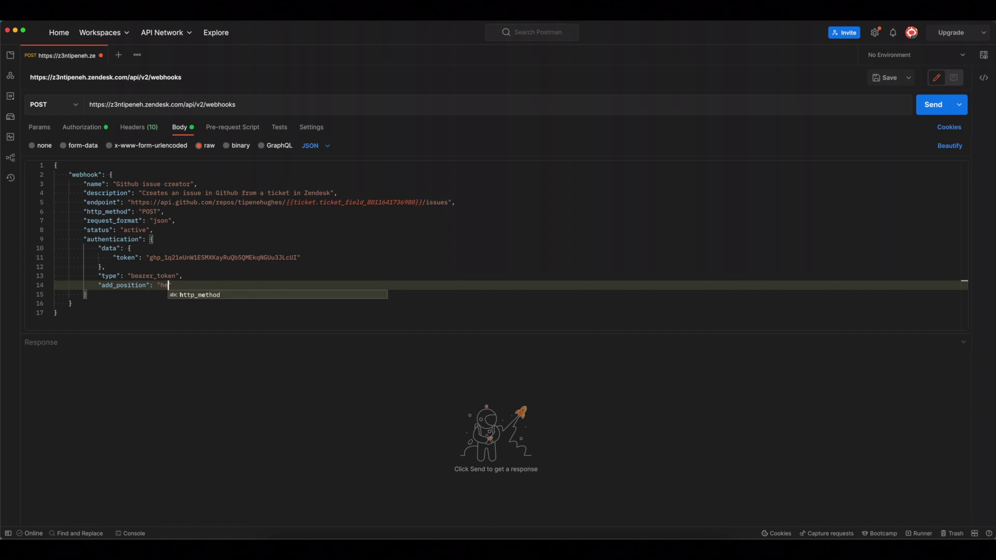
pyautogui.write('ader"')
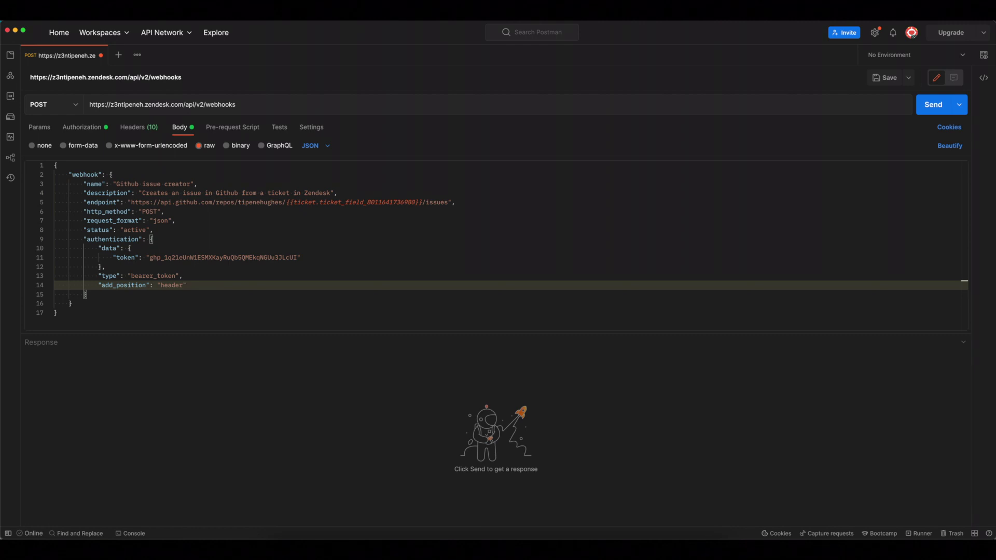
# - Add the "conditional_ticket_events" subscription and send the request to create the webhook
pyautogui.click(964, 294)
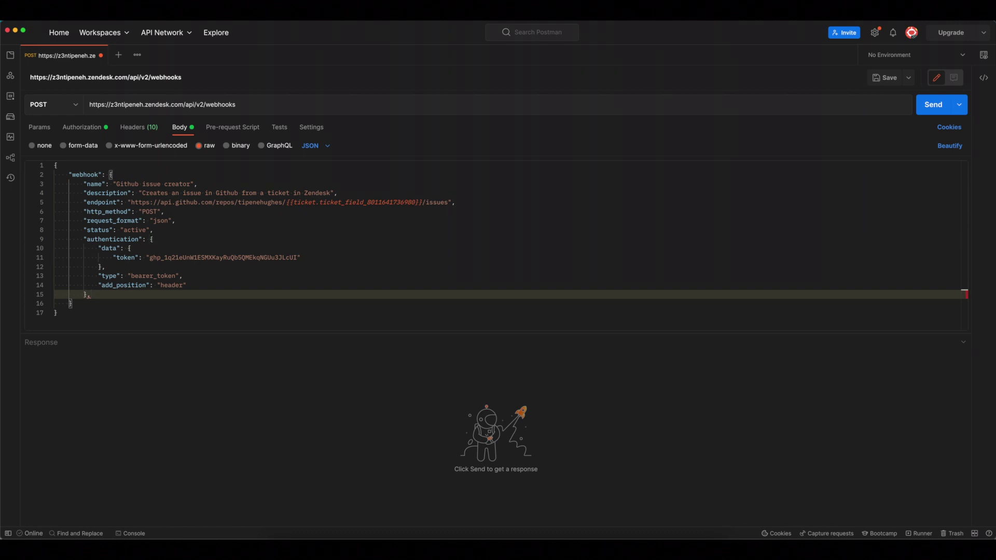
pyautogui.press('Return')
pyautogui.write('"subscriptions')
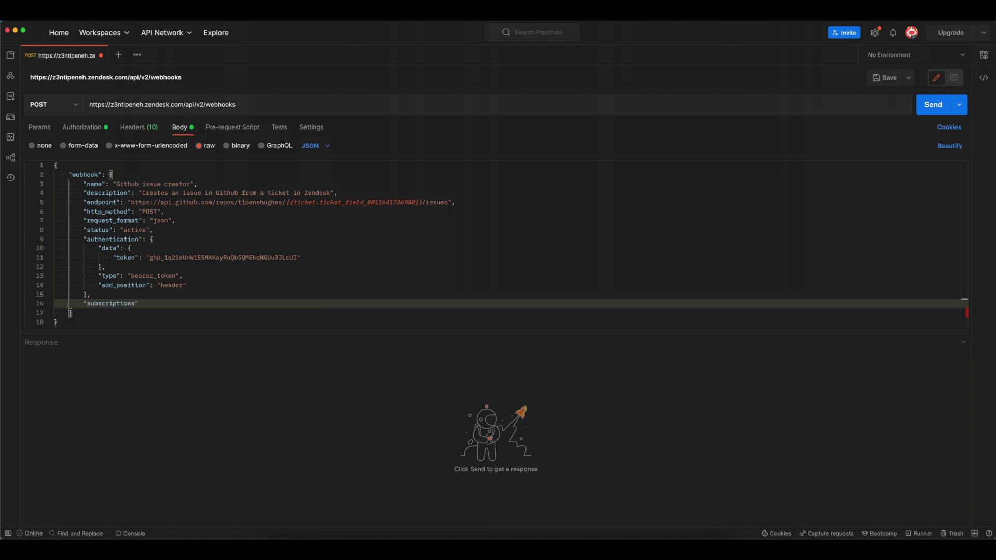
pyautogui.write('": ["conditional_ticket_events')
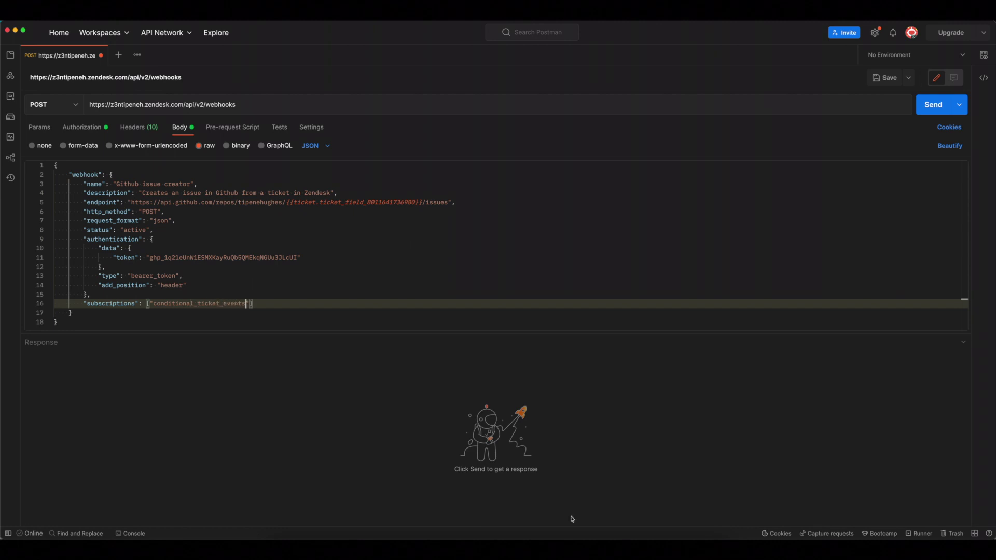
pyautogui.click(934, 103)
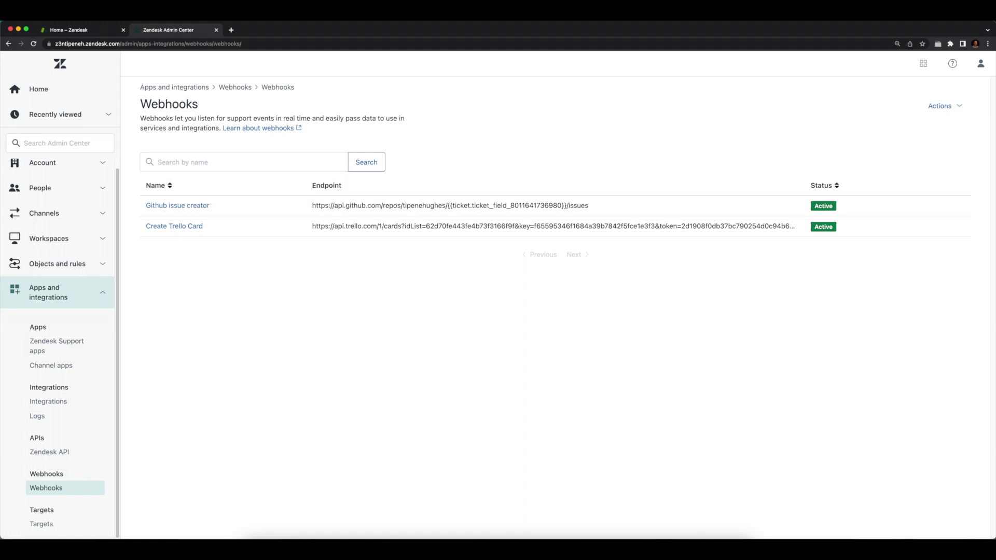
# - Go to Objects and rules > Business rules > Triggers to list Create Trello card and Create Github Issue
pyautogui.click(57, 264)
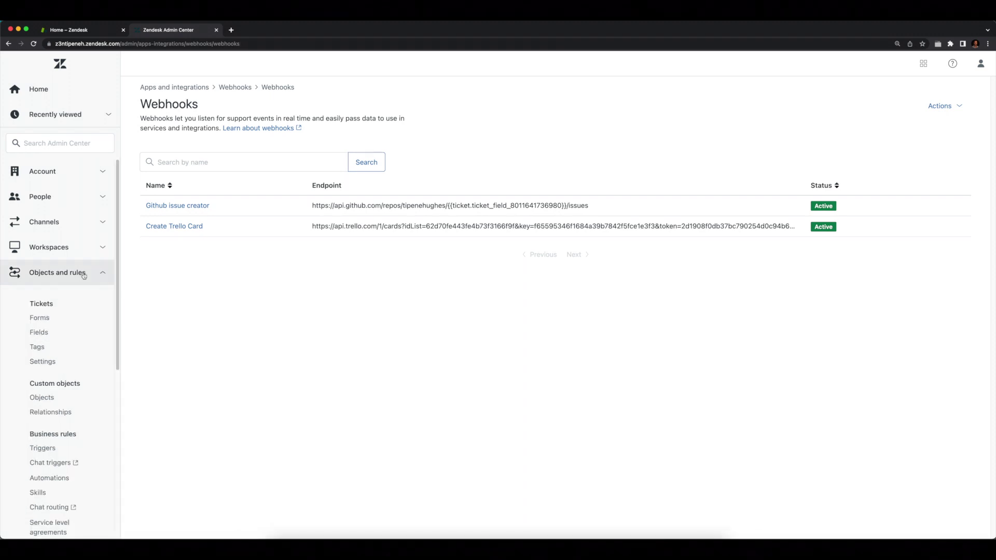
pyautogui.click(44, 448)
pyautogui.scroll(-2, 58, 451)
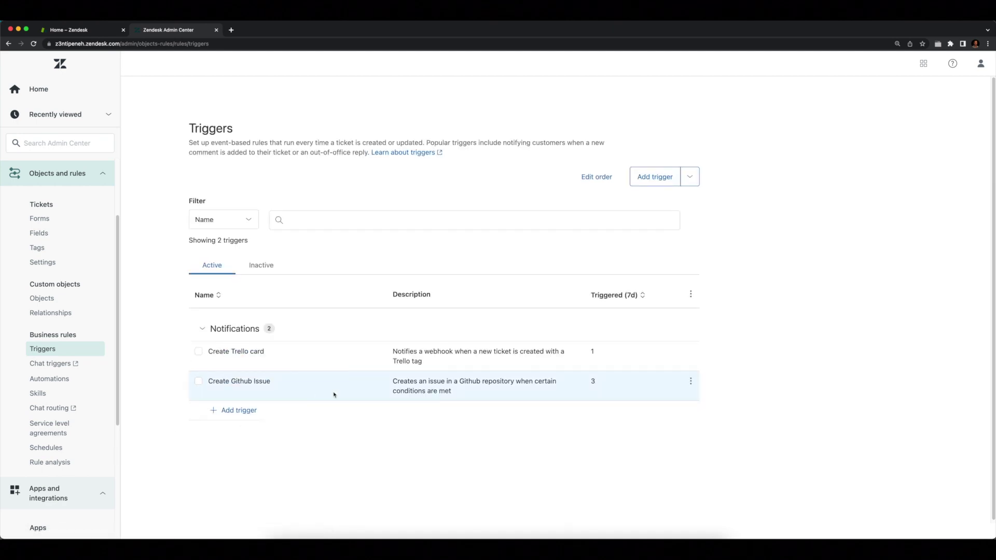
# - Choose Edit from the Create Github Issue trigger's row menu
pyautogui.click(690, 381)
pyautogui.click(653, 402)
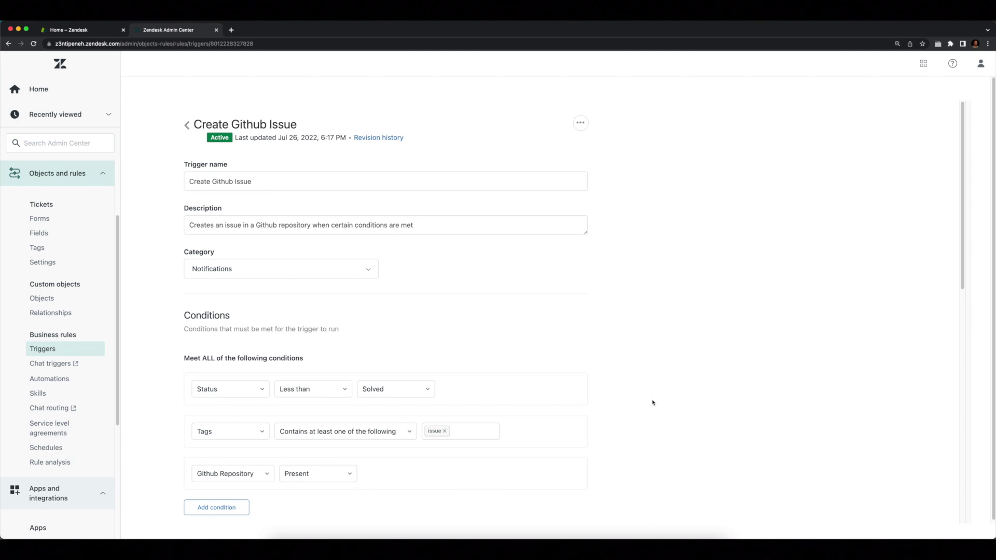
# - Keep the trigger action as Notify active webhook with the Github issue creator webhook
pyautogui.scroll(-3, 652, 403)
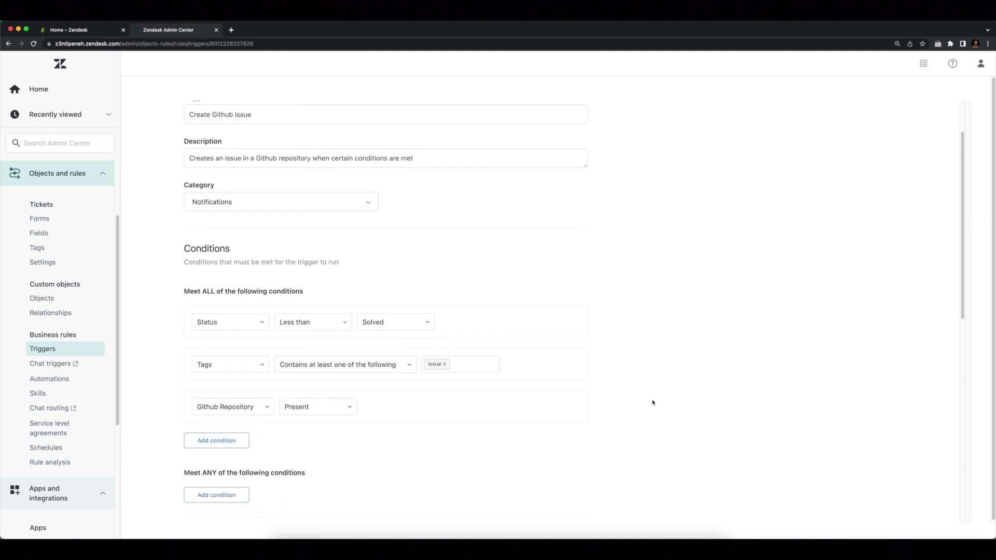
pyautogui.scroll(-10, 653, 402)
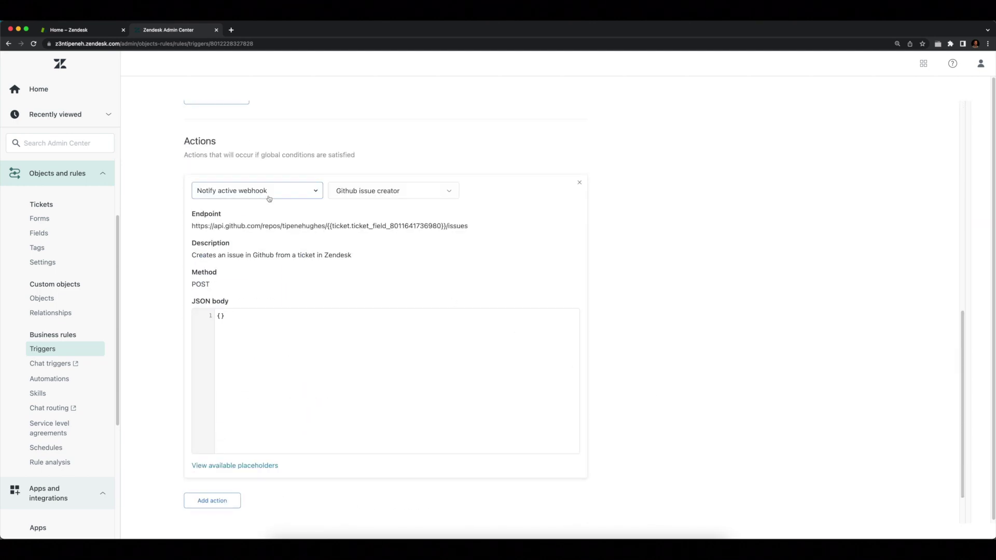
pyautogui.click(265, 193)
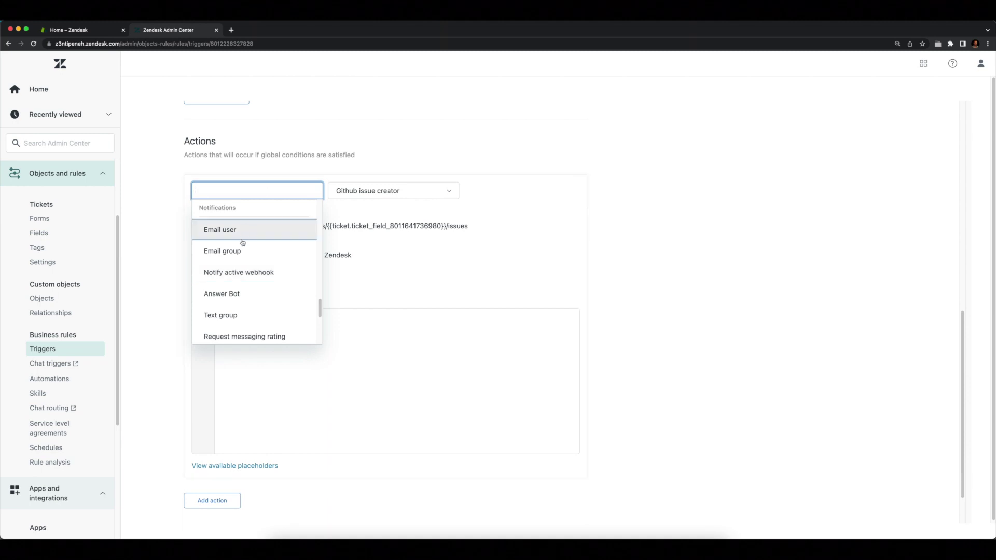
pyautogui.click(239, 272)
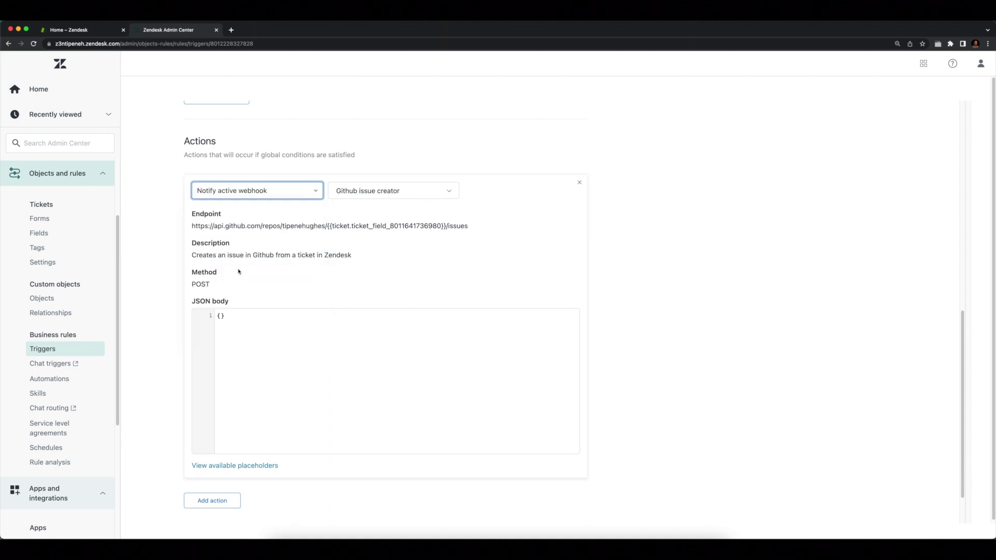
pyautogui.click(394, 189)
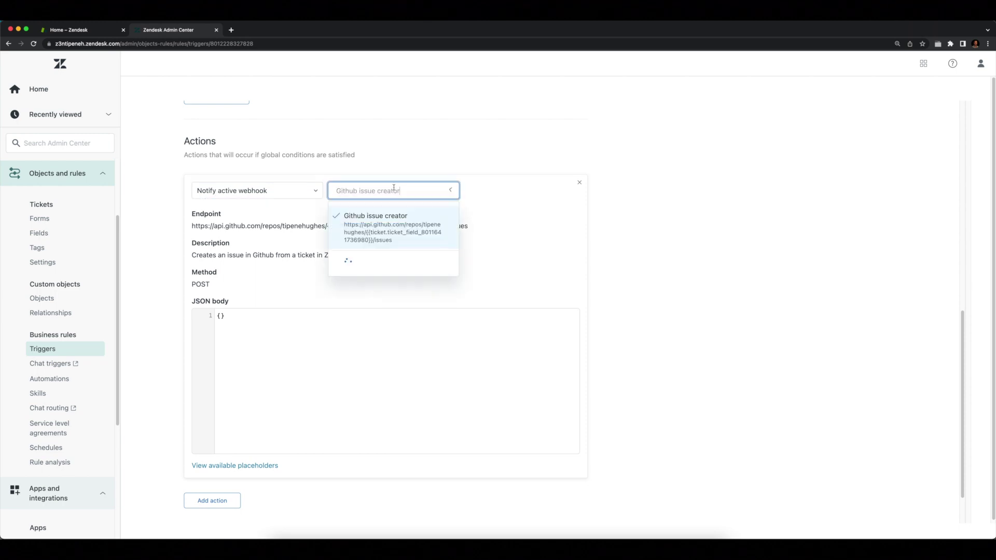
pyautogui.click(386, 223)
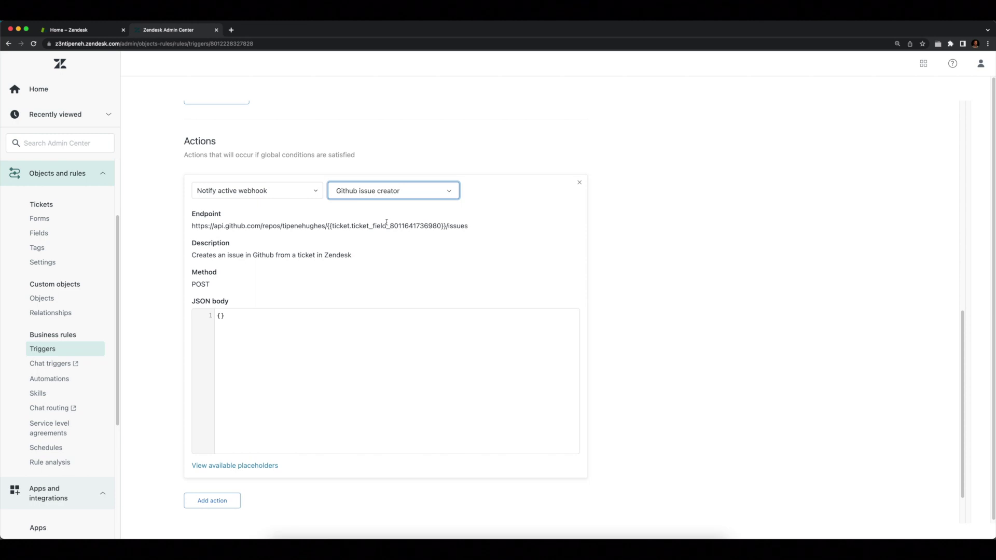
# - Replace the webhook's JSON body with the title and comments JSON and save the trigger
pyautogui.click(268, 313)
pyautogui.press('super+a')
pyautogui.write('{     "title": "{{ticket.title}}",     "body": "{{ticket.comments}}" }')
pyautogui.scroll(-1, 268, 314)
pyautogui.click(553, 495)
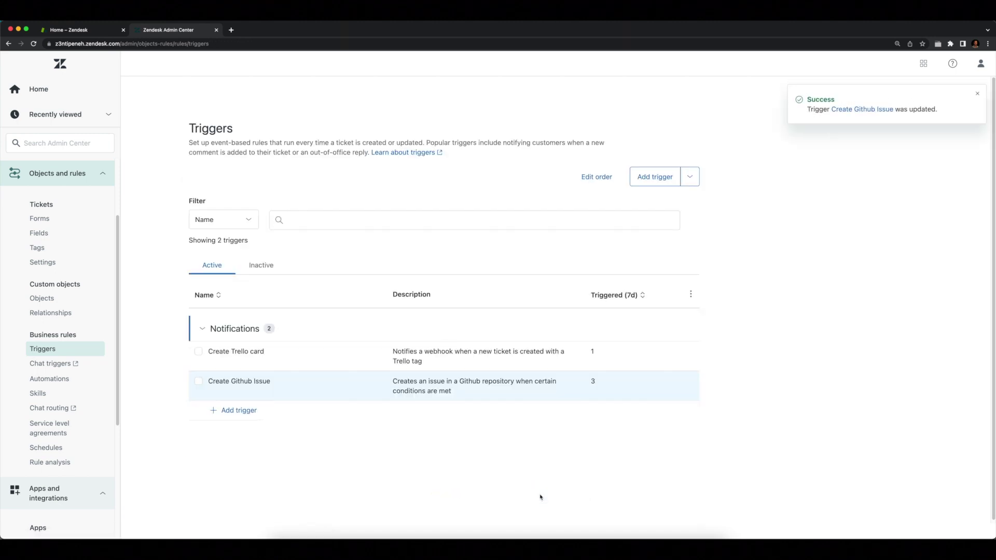
# - Start a new ticket tagged 'issue' with Github Repository set to Zendesk-webhook-test
pyautogui.click(87, 31)
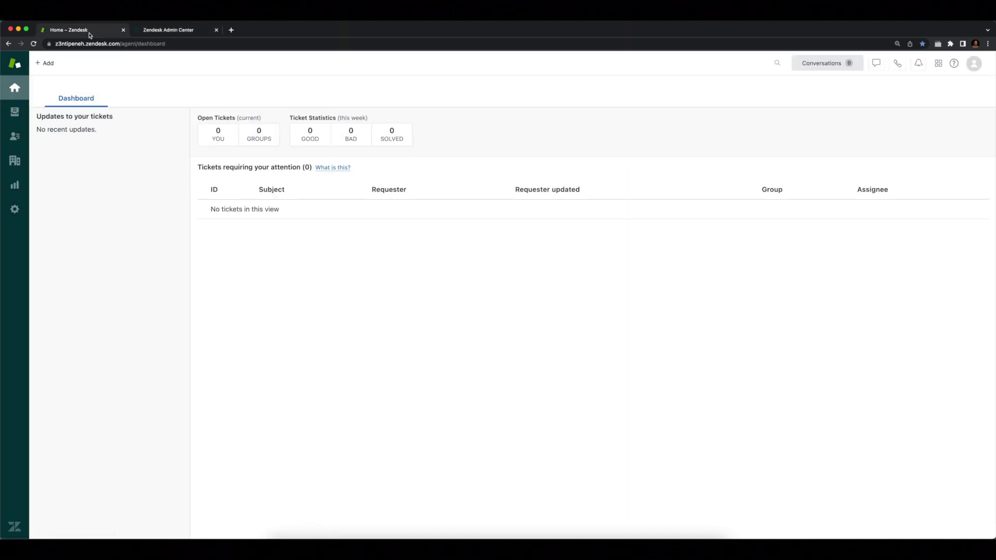
pyautogui.click(48, 66)
pyautogui.click(59, 105)
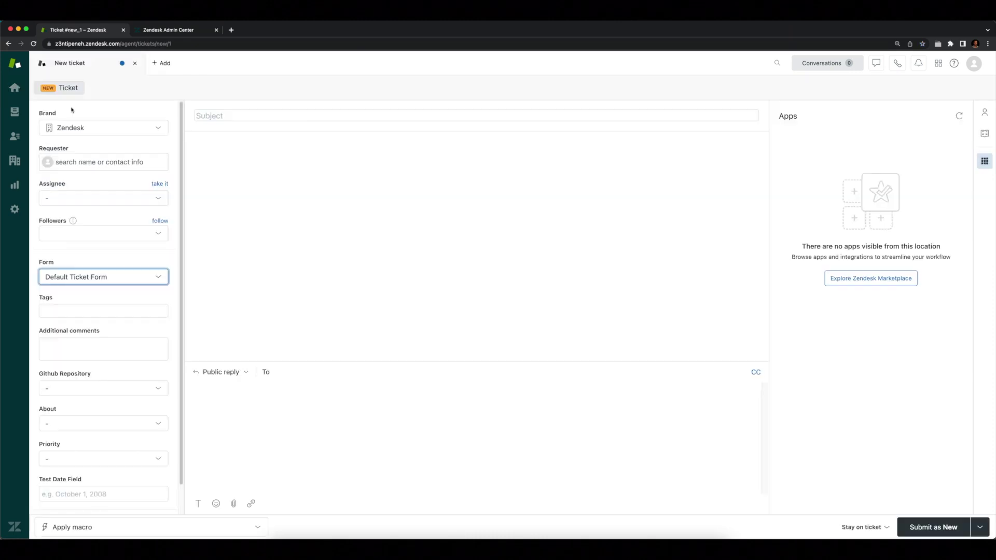
pyautogui.click(66, 312)
pyautogui.write('issue')
pyautogui.press('Return')
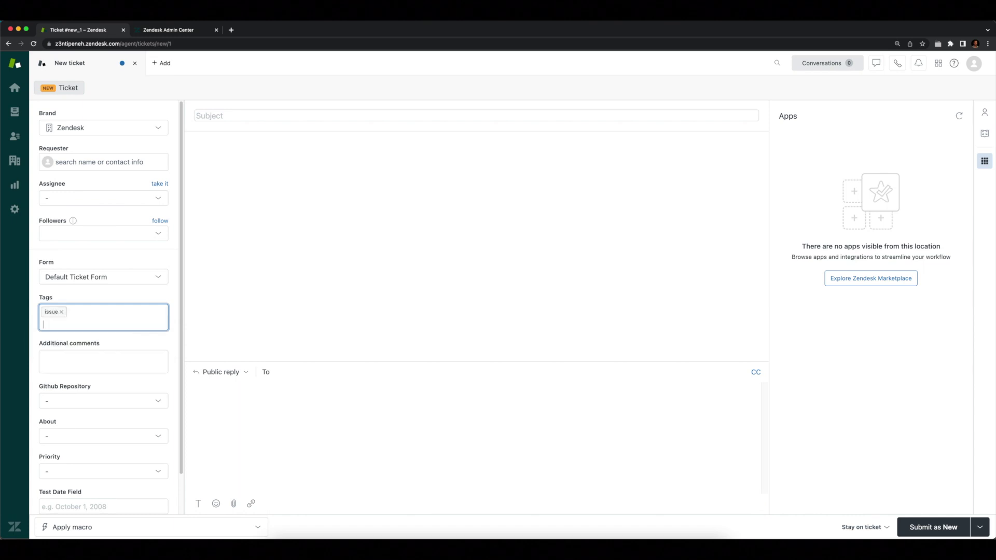
pyautogui.click(74, 399)
pyautogui.click(72, 424)
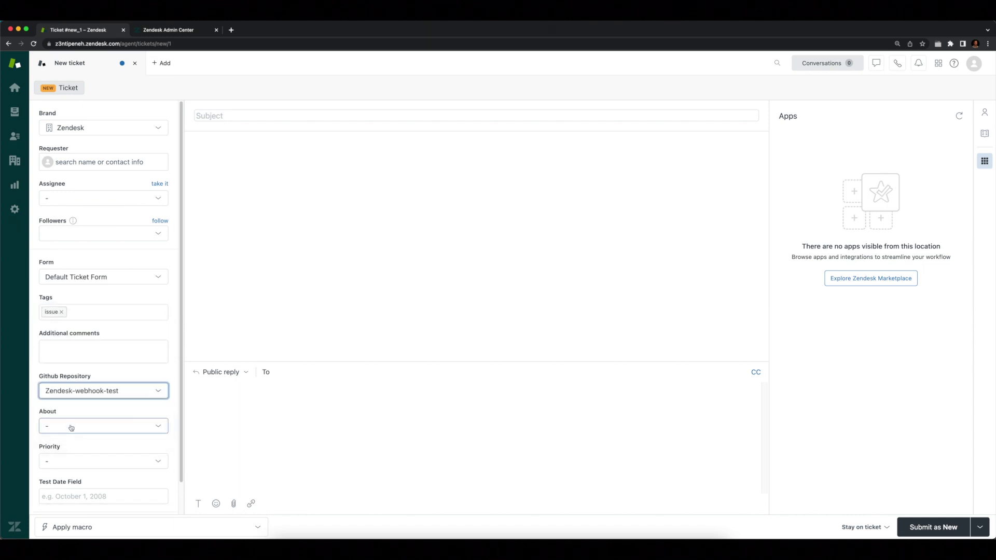
# - Give the ticket subject 'Test Github issue' and comment 'This is a test issue!', then submit it
pyautogui.click(218, 116)
pyautogui.write('Test Github issue')
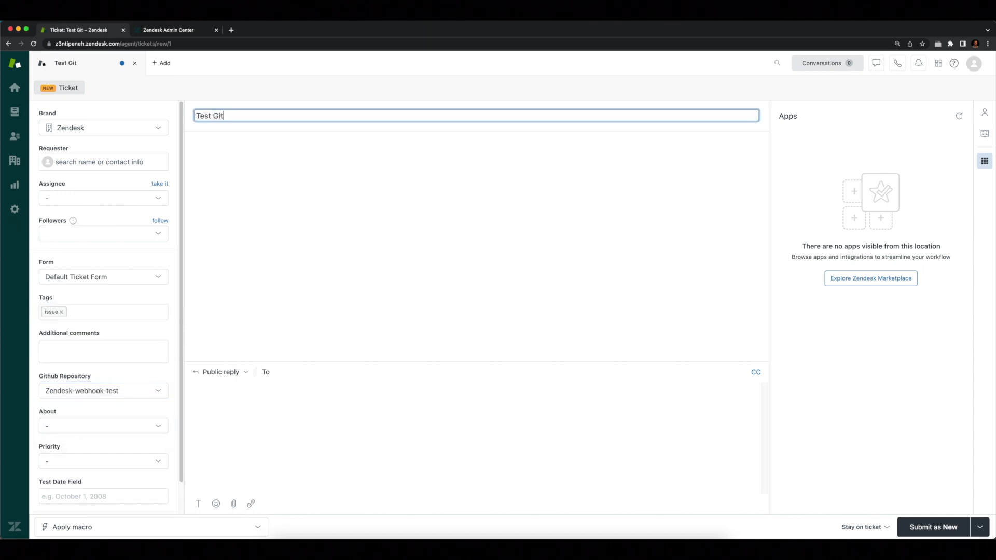
pyautogui.click(234, 395)
pyautogui.write('This is a test issue!')
pyautogui.click(933, 527)
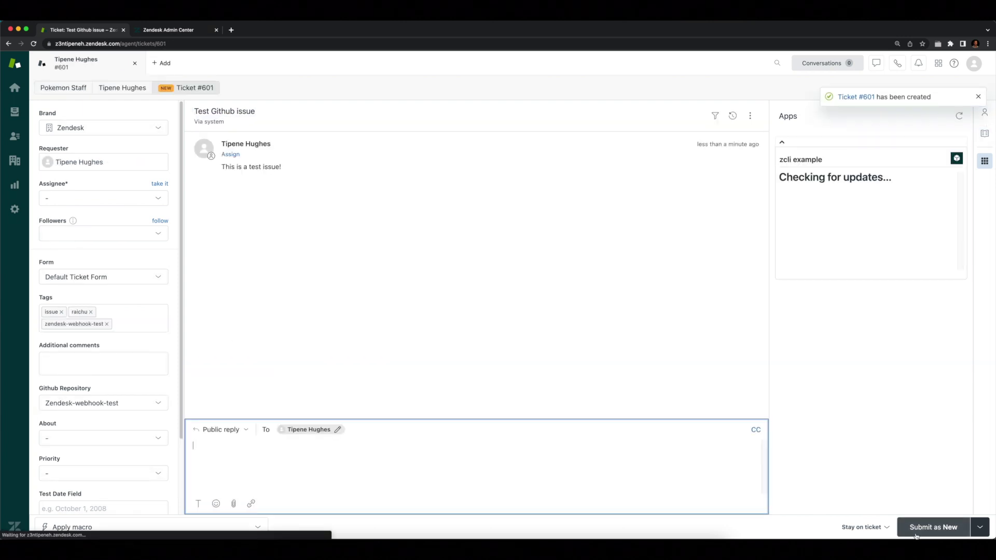